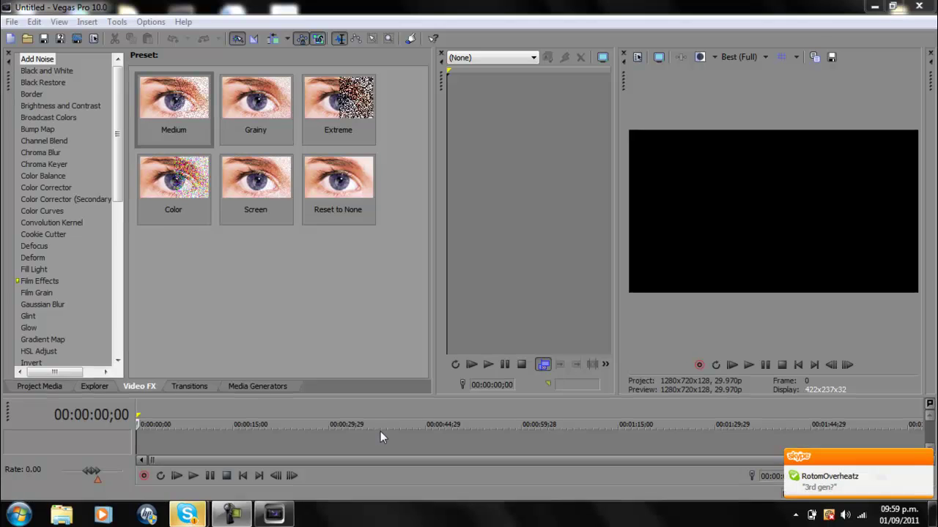
Step: Drag the splitter upward to shrink the docked windows and give the timeline more height
left_click_drag(382, 399, 383, 341)
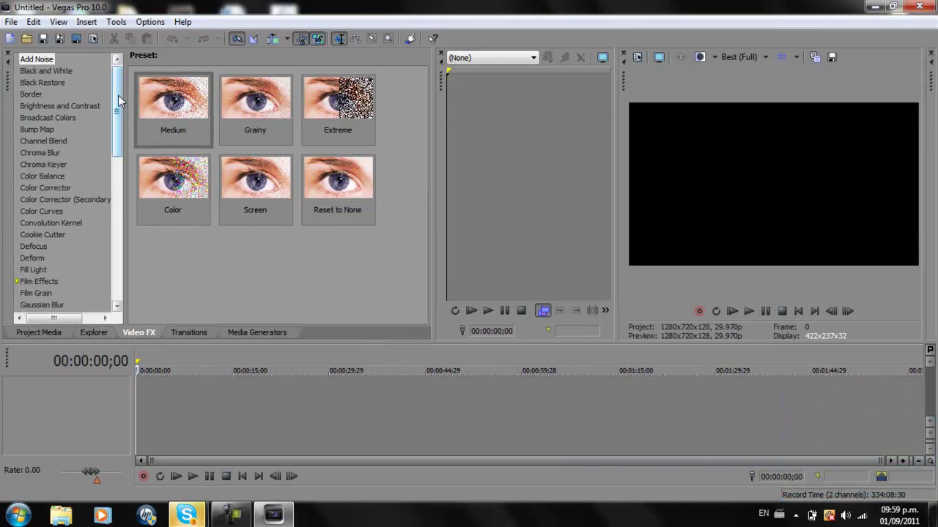
Step: Import Sweep.avi into Project Media
left_click(37, 335)
left_click(38, 57)
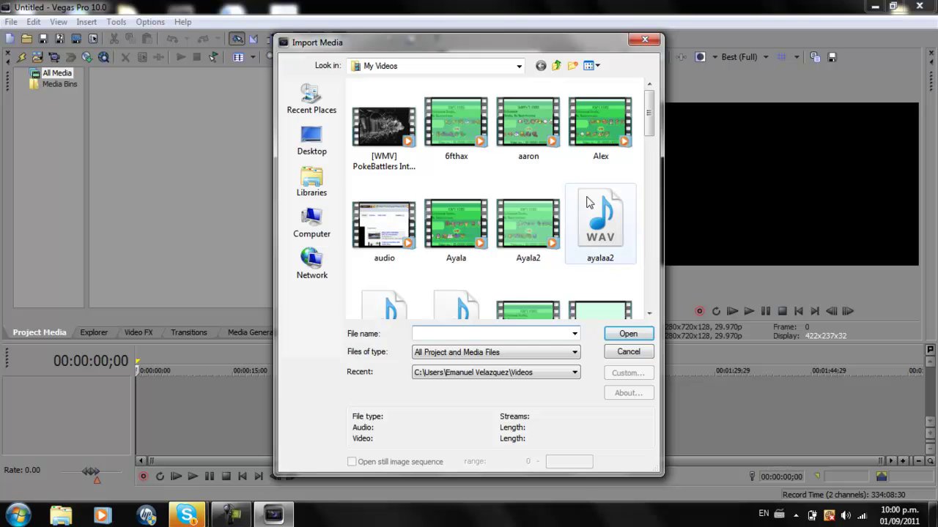
left_click_drag(656, 123, 666, 290)
scroll(533, 291, "up", 3)
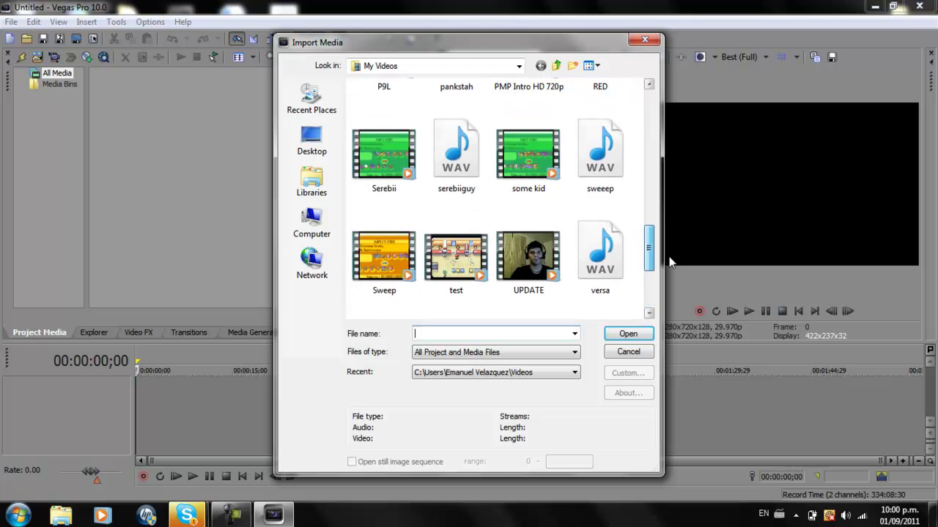
left_click(384, 256)
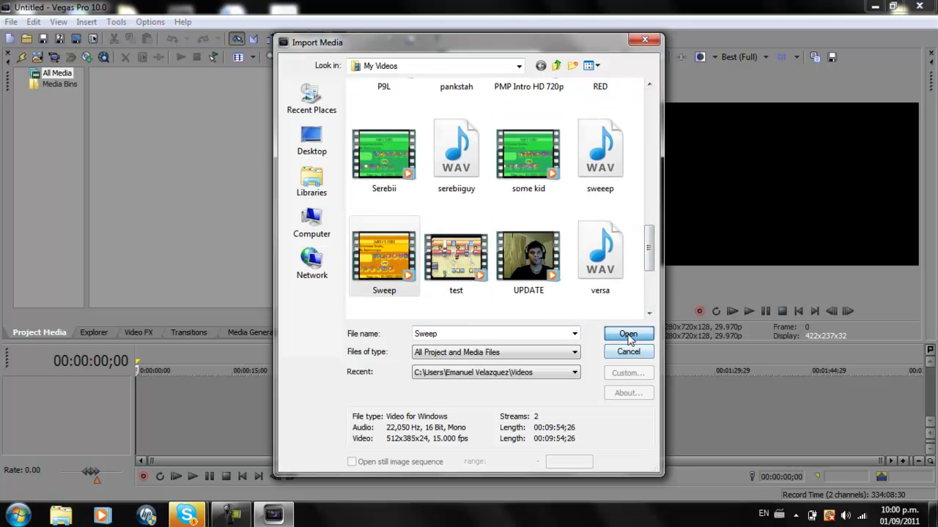
left_click(628, 334)
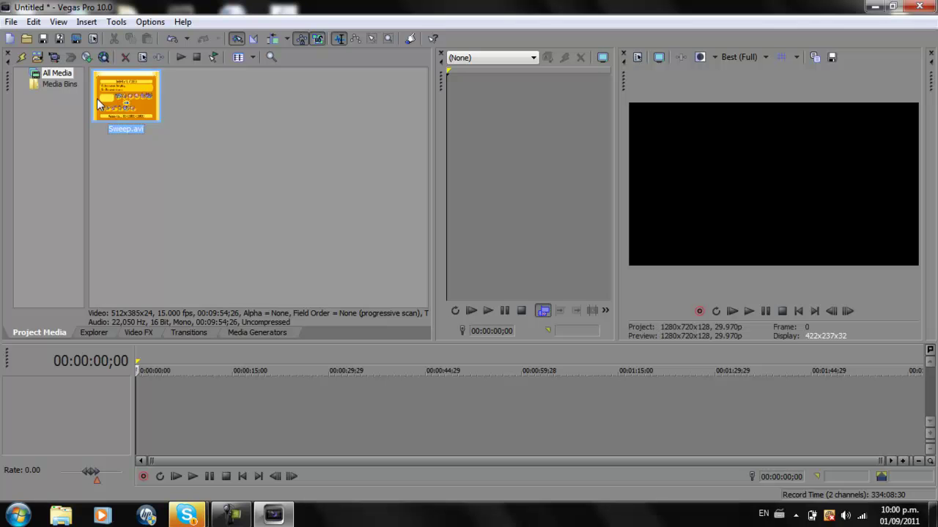
Step: Place Sweep.avi on the timeline and delete its audio track
left_click_drag(119, 130, 134, 383)
right_click(103, 455)
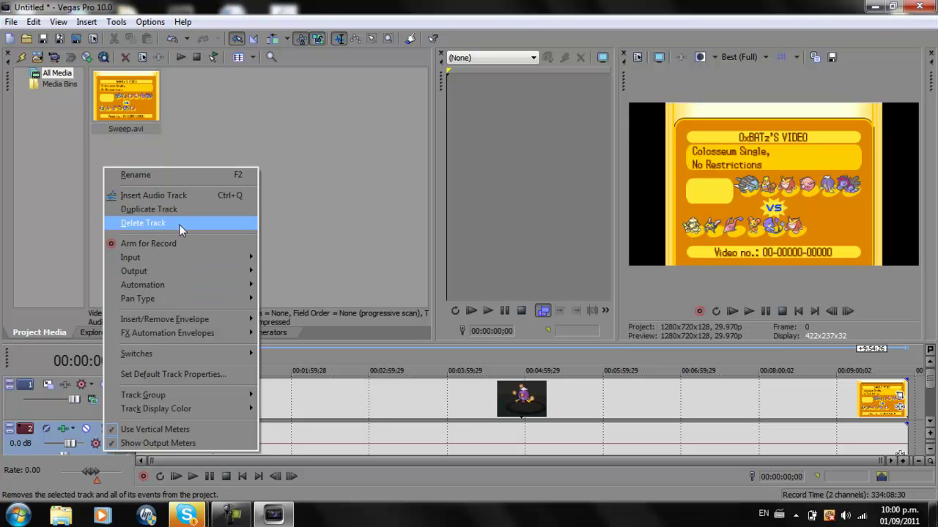
left_click(180, 225)
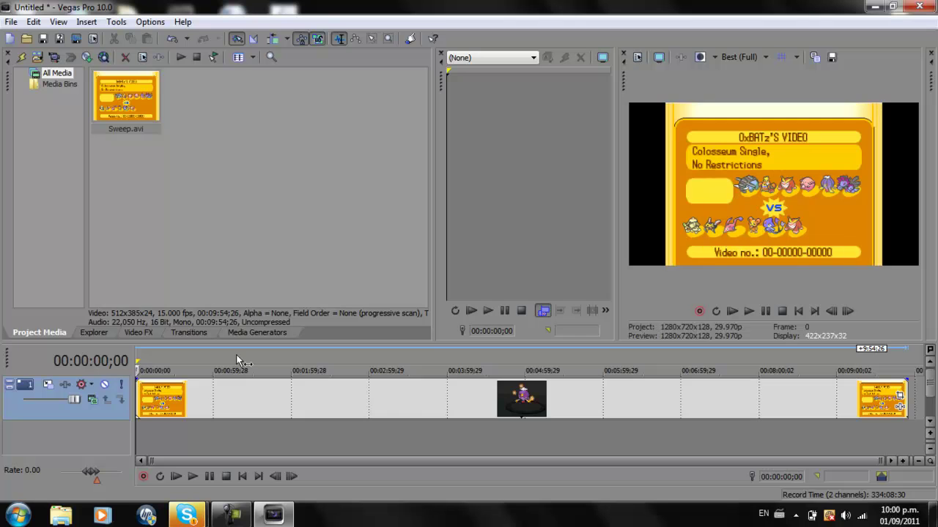
Step: Start a new project without saving, keeping the HDV 720-30p template
left_click(10, 22)
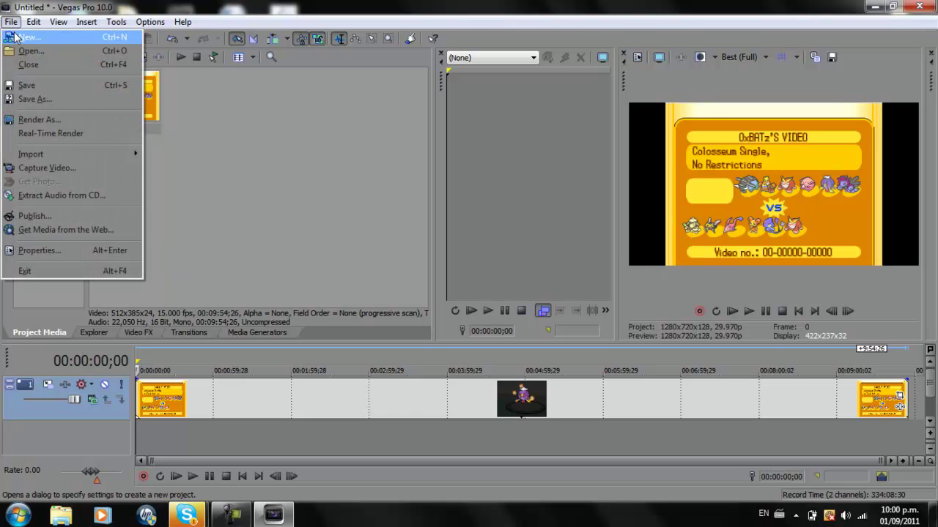
left_click(47, 46)
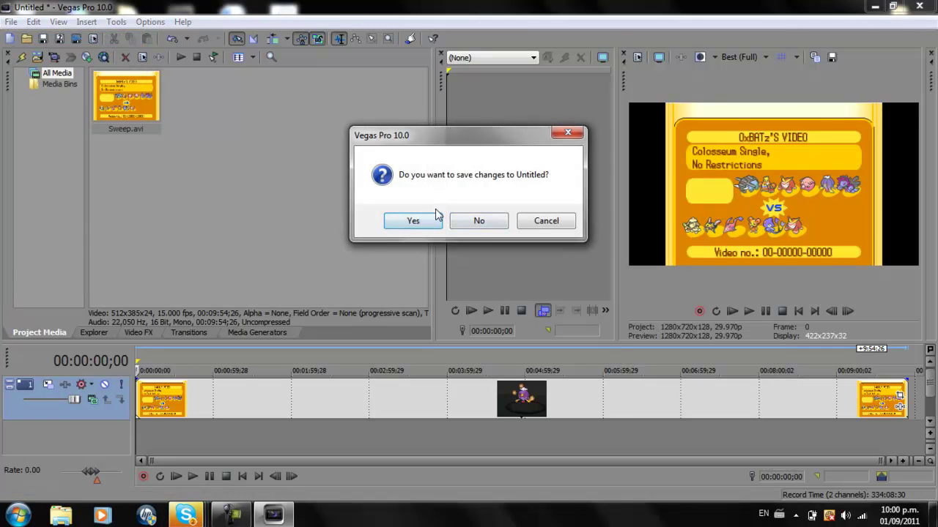
left_click(454, 222)
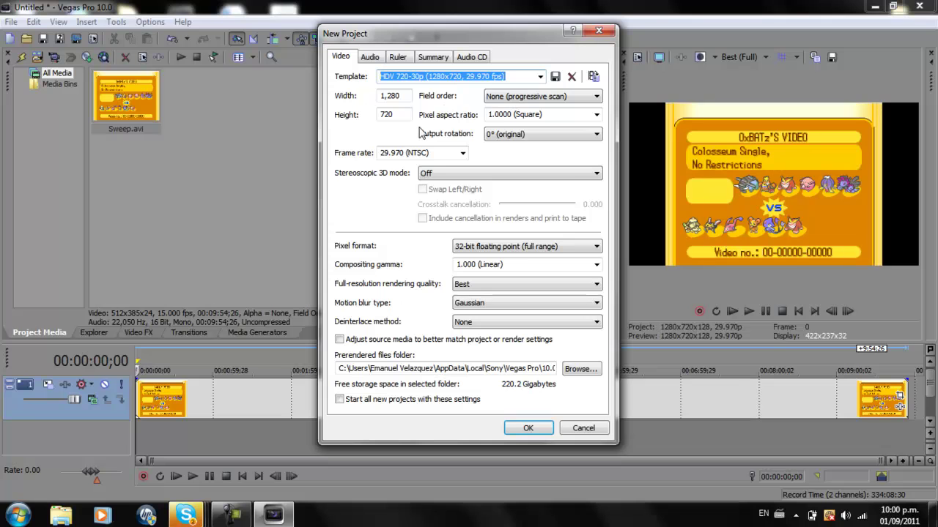
left_click(539, 76)
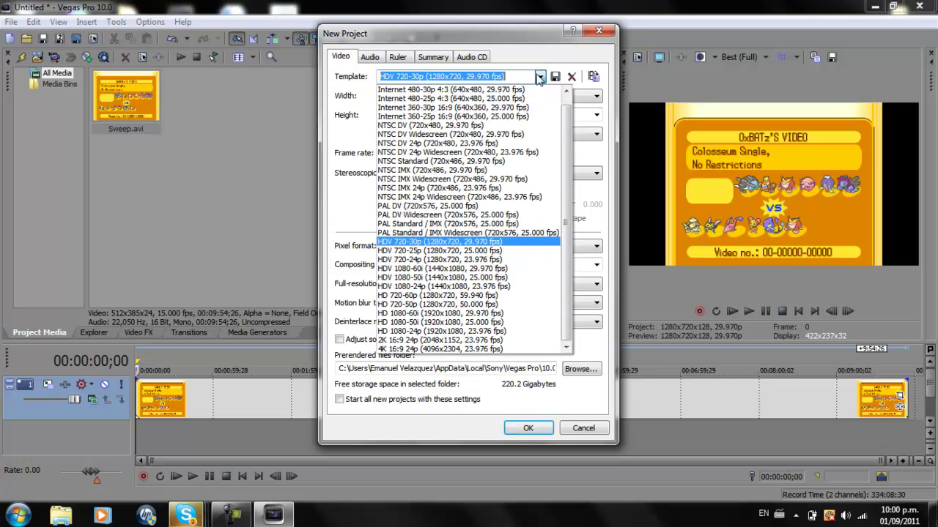
left_click(419, 244)
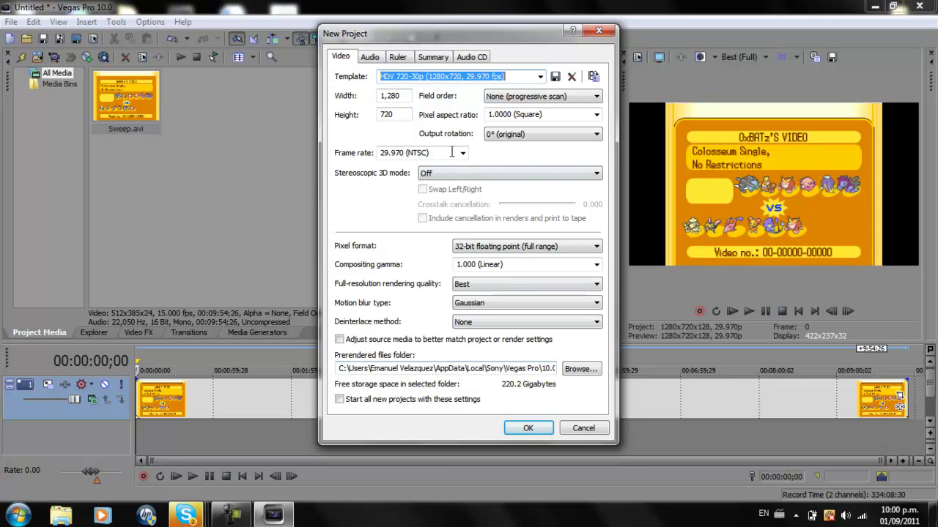
Step: Set 32-bit full-range pixel format, Best quality and Gaussian blur, save as default, and confirm
left_click(482, 249)
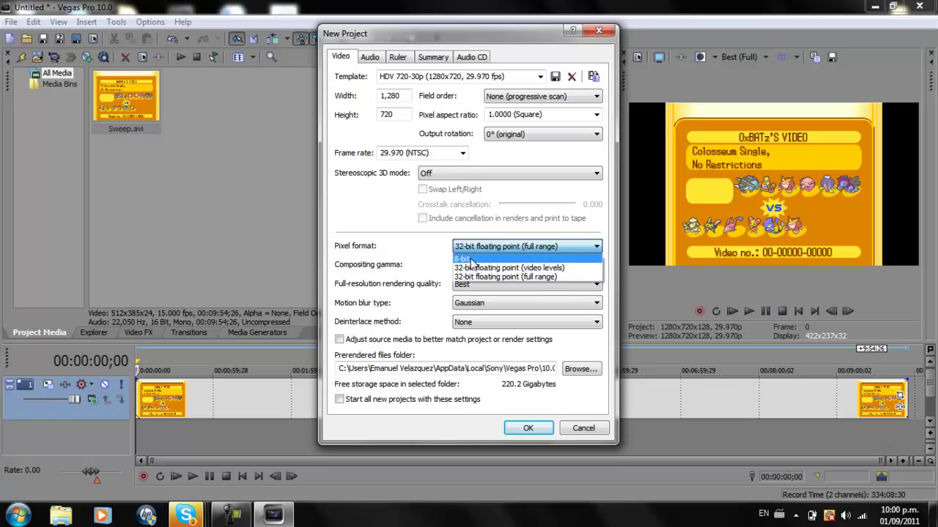
left_click(472, 259)
left_click(478, 251)
left_click(479, 278)
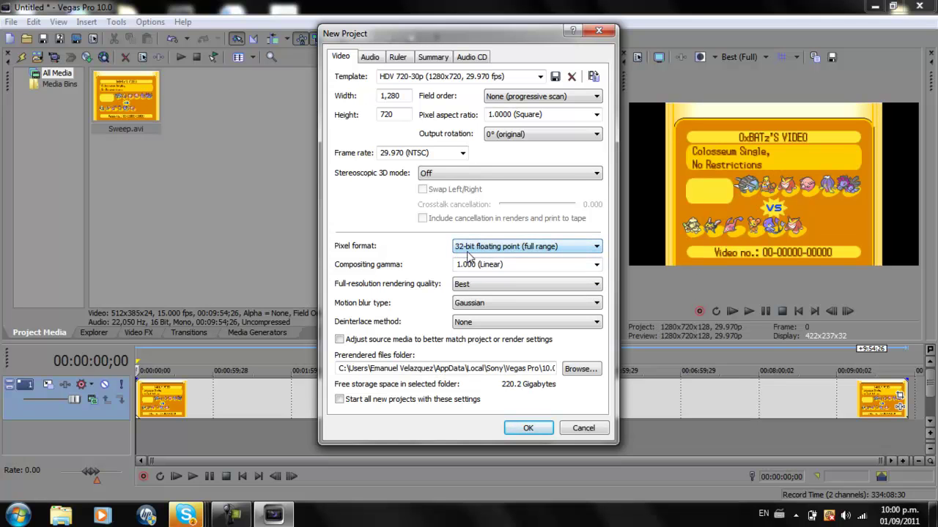
left_click(491, 289)
left_click(489, 297)
left_click(487, 285)
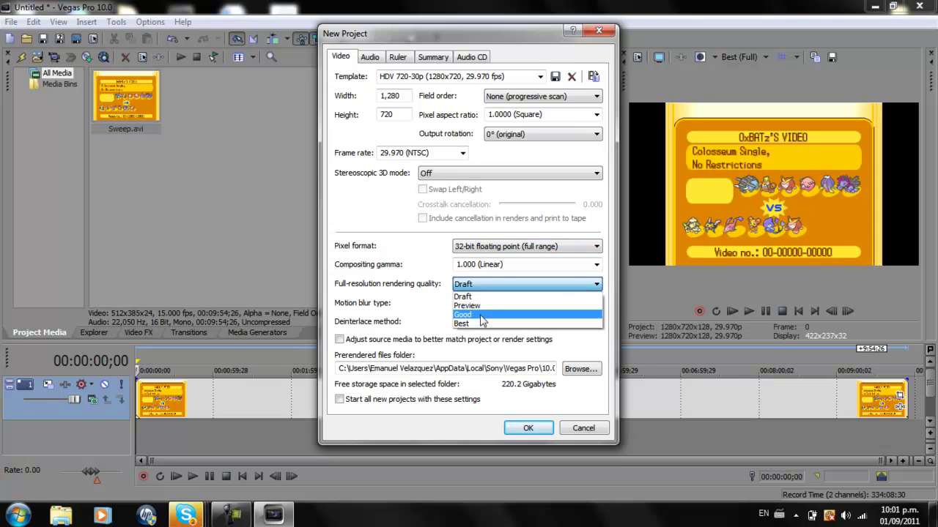
left_click(483, 309)
left_click(483, 286)
left_click(477, 324)
left_click(477, 305)
left_click(477, 307)
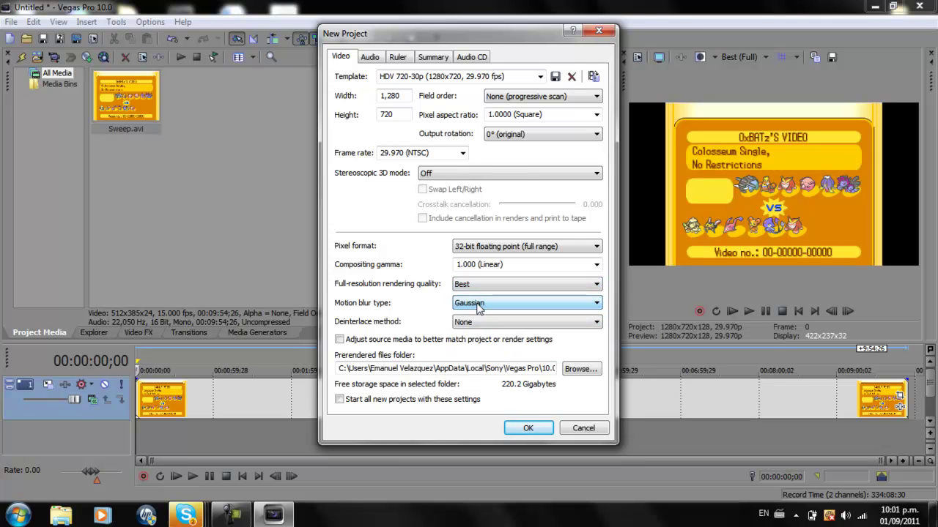
left_click(398, 369)
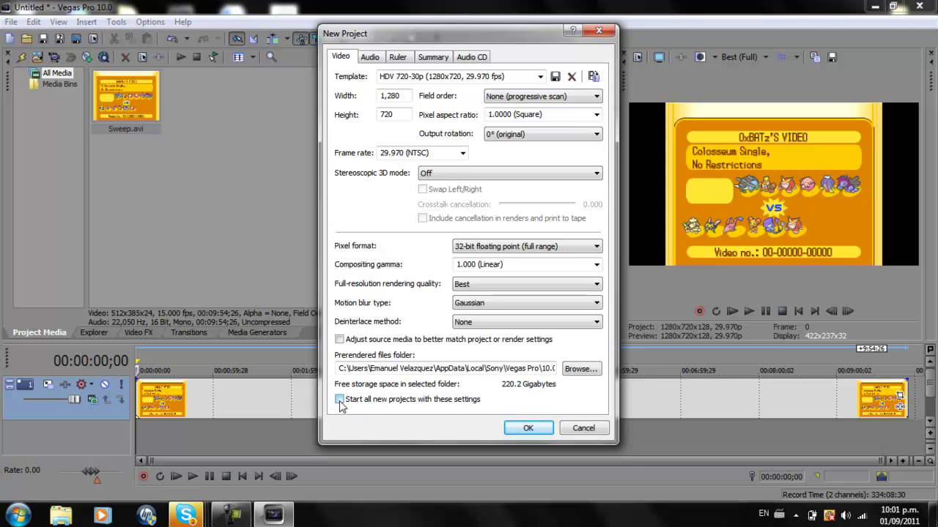
left_click(510, 429)
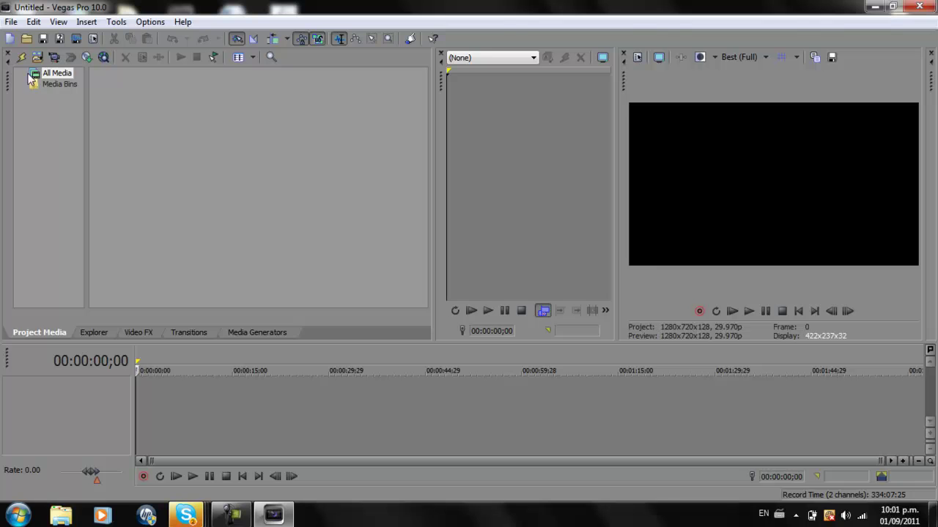
Step: Import Sweep.avi and place it on the new project's timeline
left_click(37, 57)
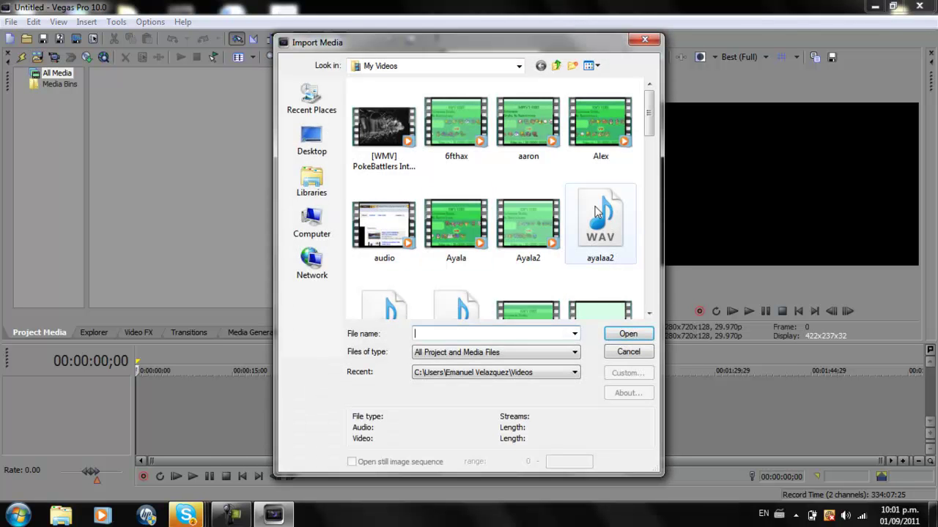
left_click_drag(649, 121, 656, 261)
double_click(384, 224)
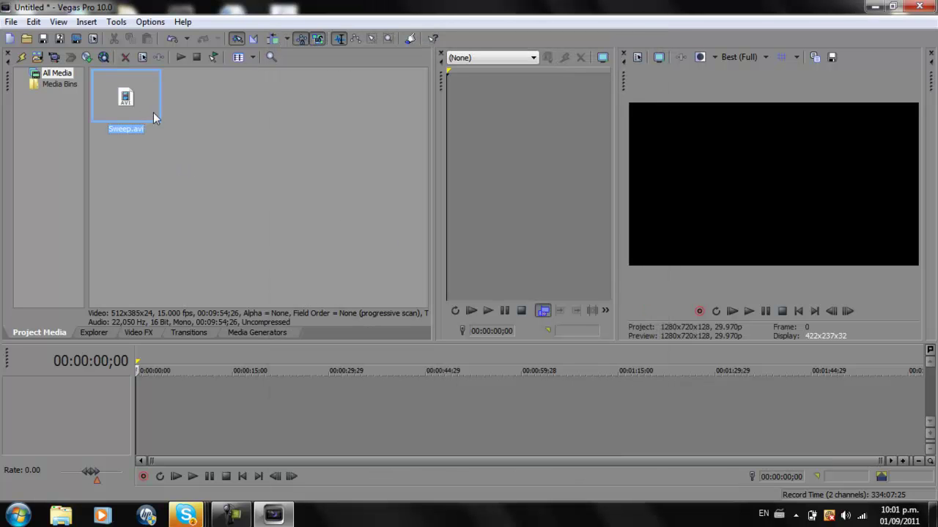
left_click_drag(129, 121, 122, 410)
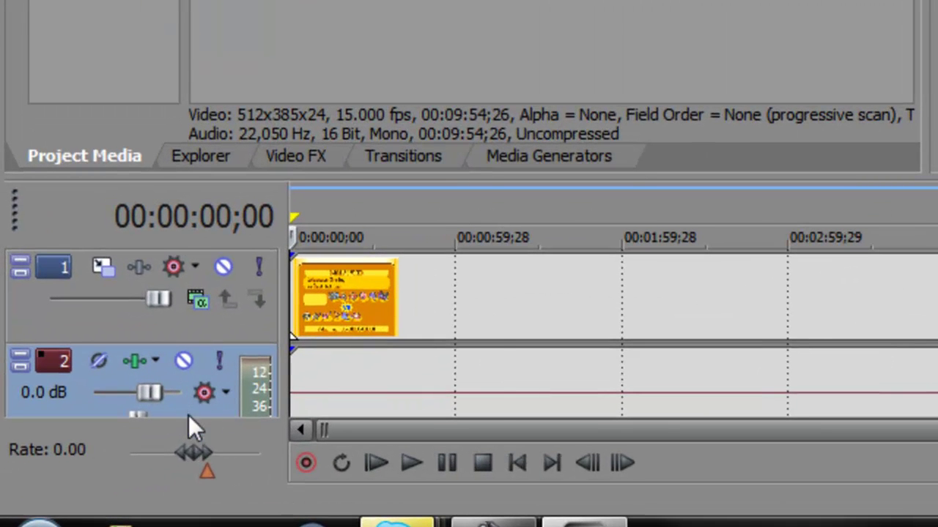
Step: Delete the audio track, leaving only video, and place the playhead in the battle clip
right_click(188, 413)
left_click(194, 375)
scroll(184, 403, "down", 8)
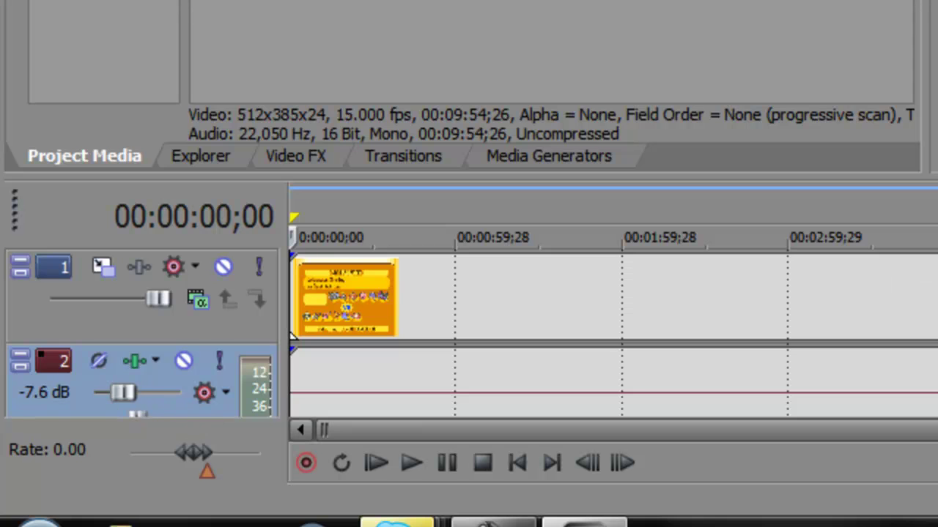
scroll(469, 329, "down", 2)
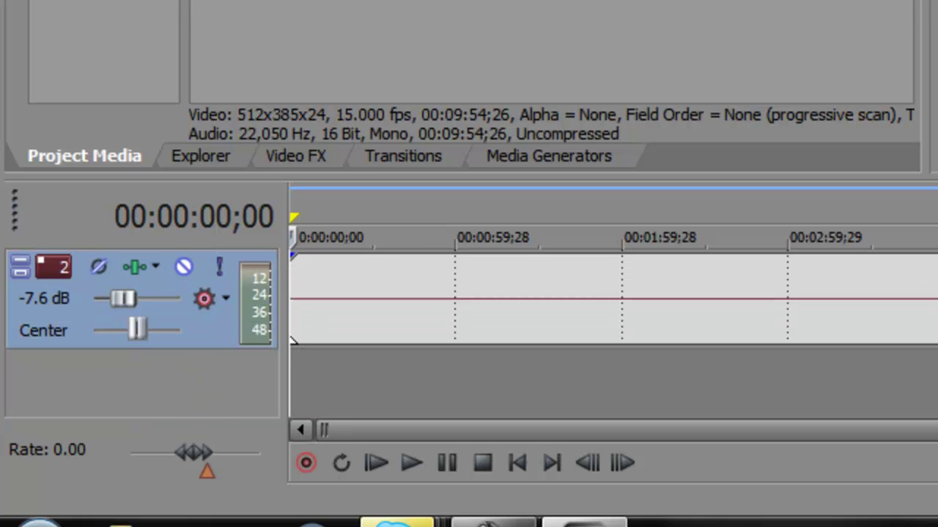
right_click(206, 332)
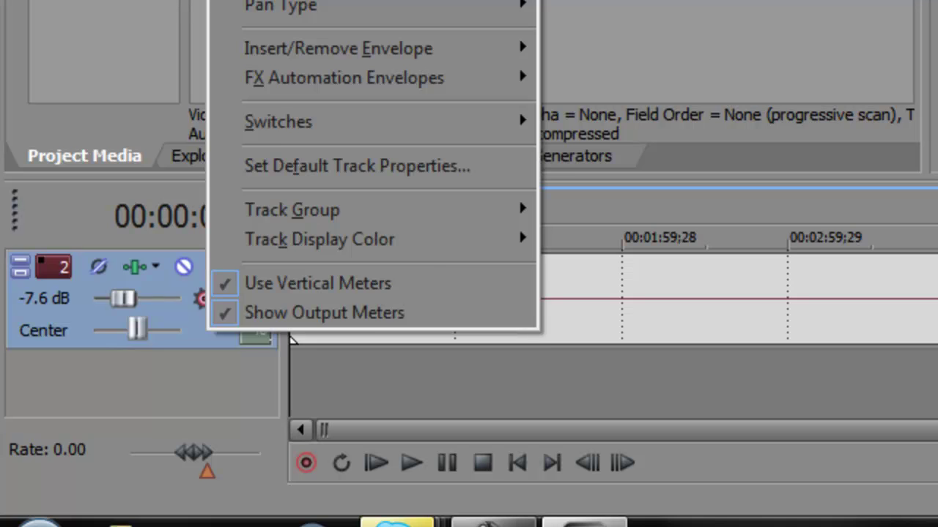
left_click(329, 3)
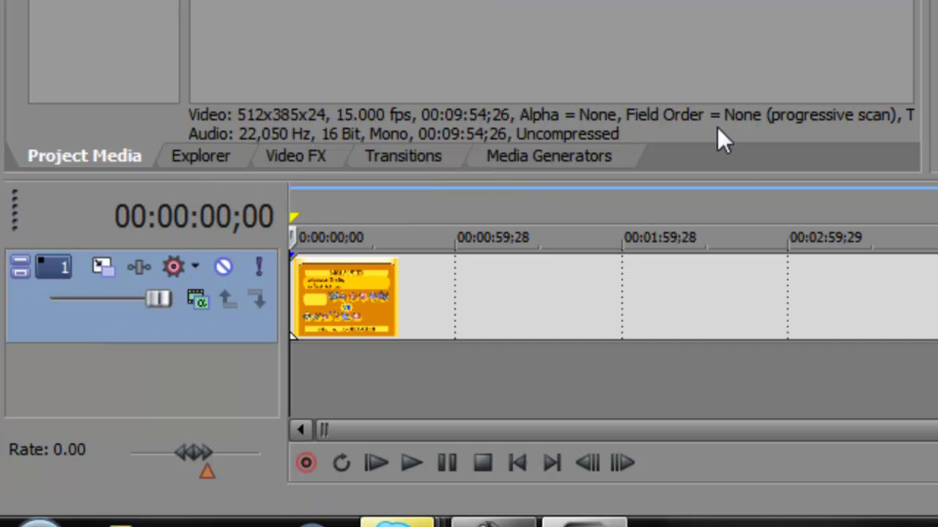
left_click(575, 284)
left_click(577, 283)
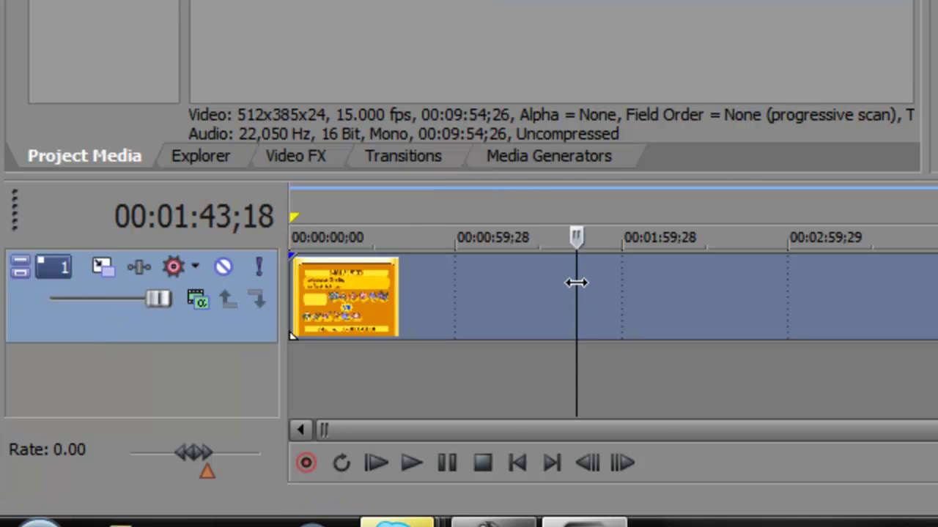
Step: Turn off Maintain aspect ratio in the Sweep event's properties
right_click(576, 282)
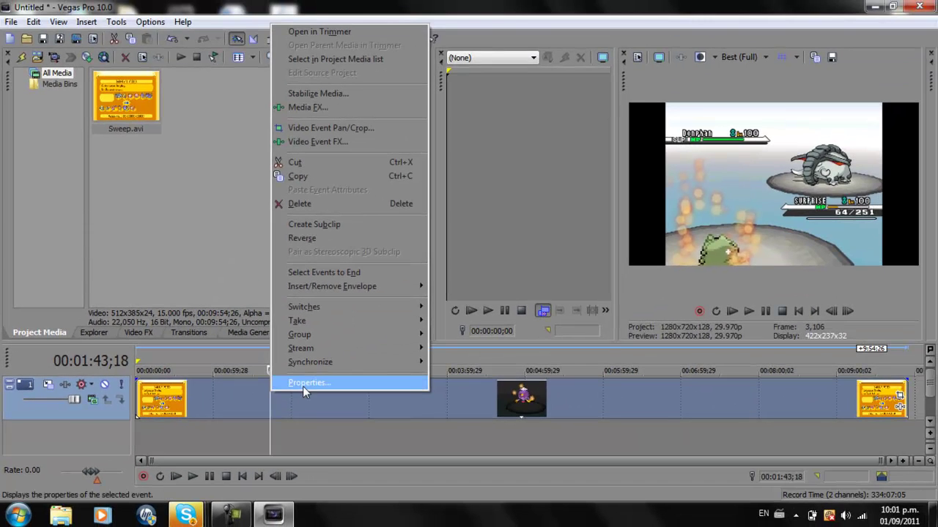
left_click(303, 384)
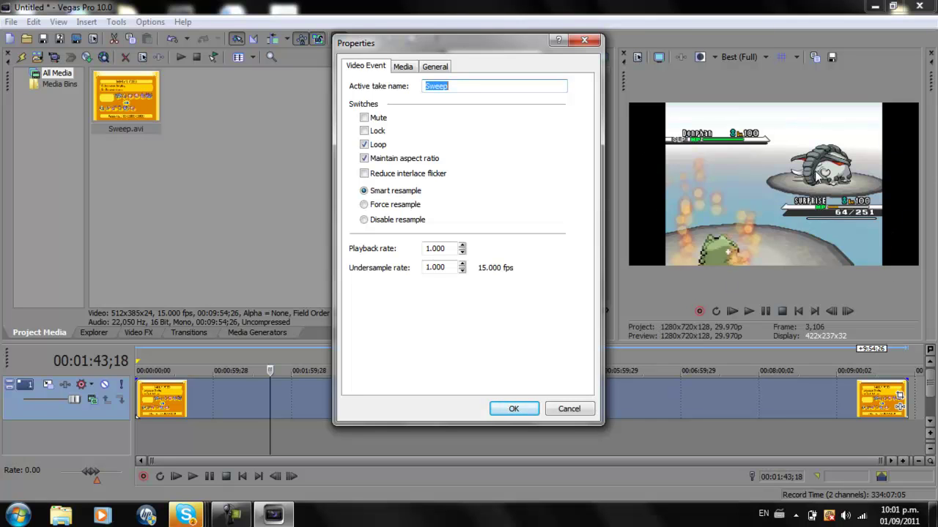
left_click(365, 161)
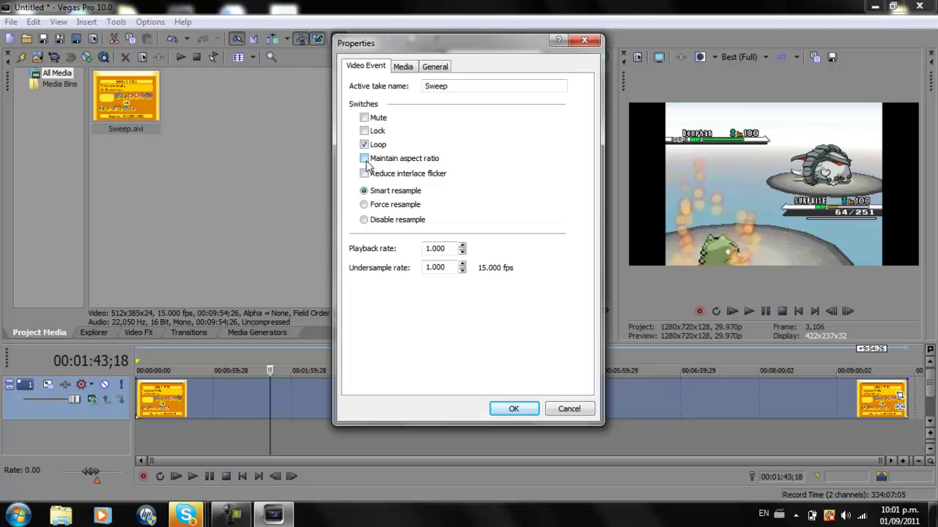
left_click(497, 408)
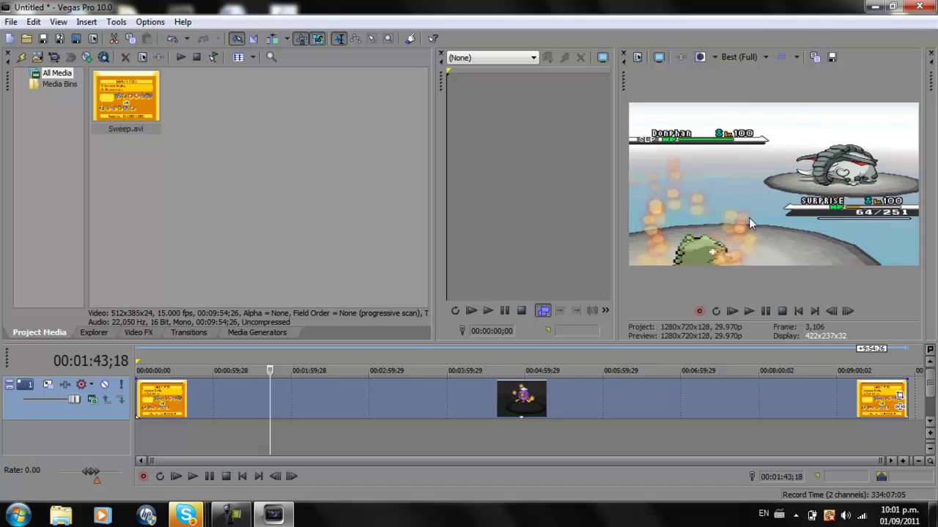
Step: Widen the preview and compress the Sweep event so it ends near 00:00:59;28
left_click_drag(619, 214, 561, 213)
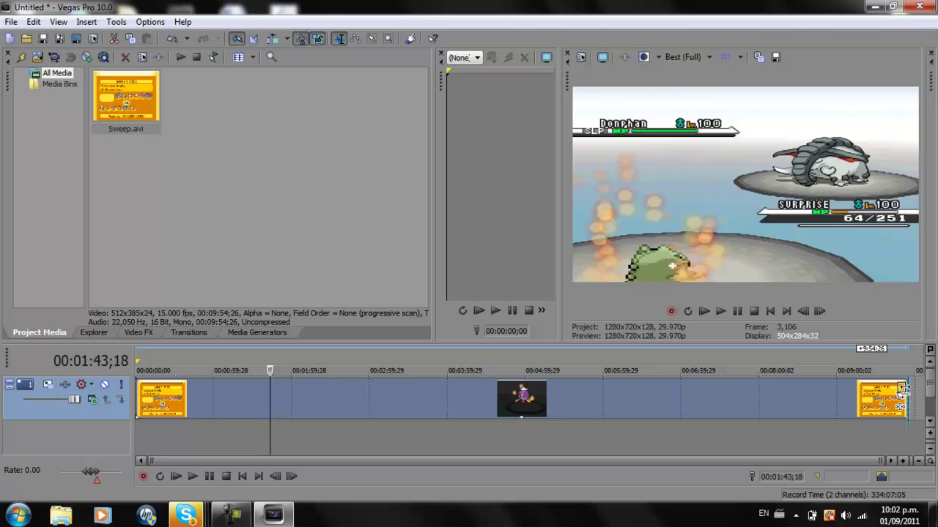
left_click_drag(906, 388, 442, 385)
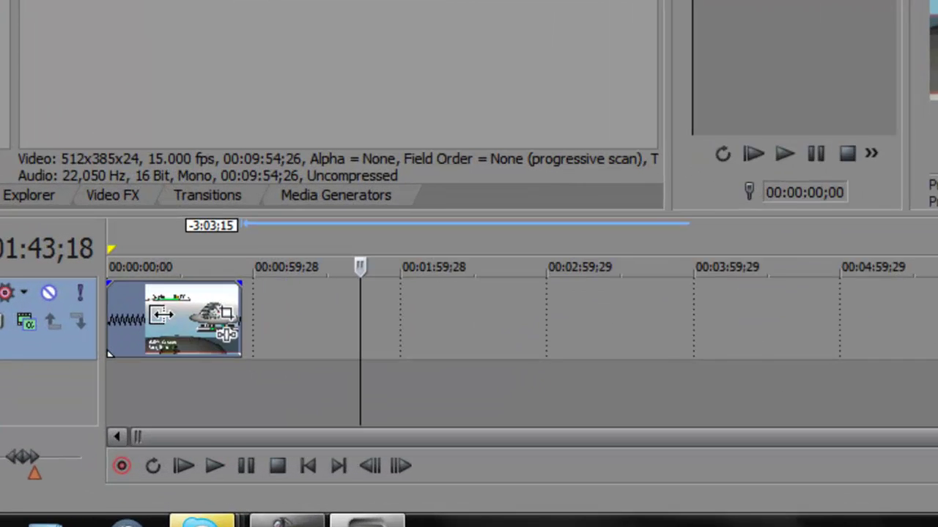
left_click_drag(161, 315, 258, 291)
Step: Loop the whole clip and drop a Color Corrector preset onto it
left_click(115, 383)
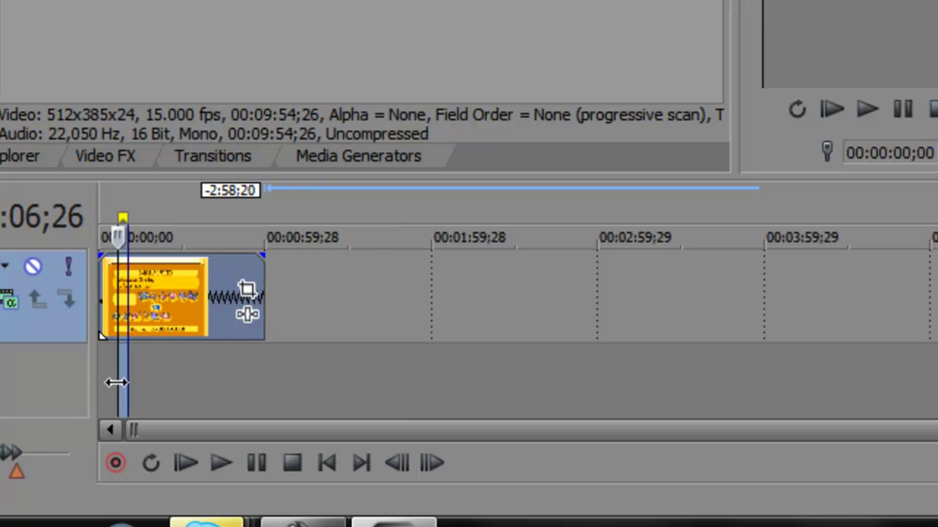
double_click(137, 386)
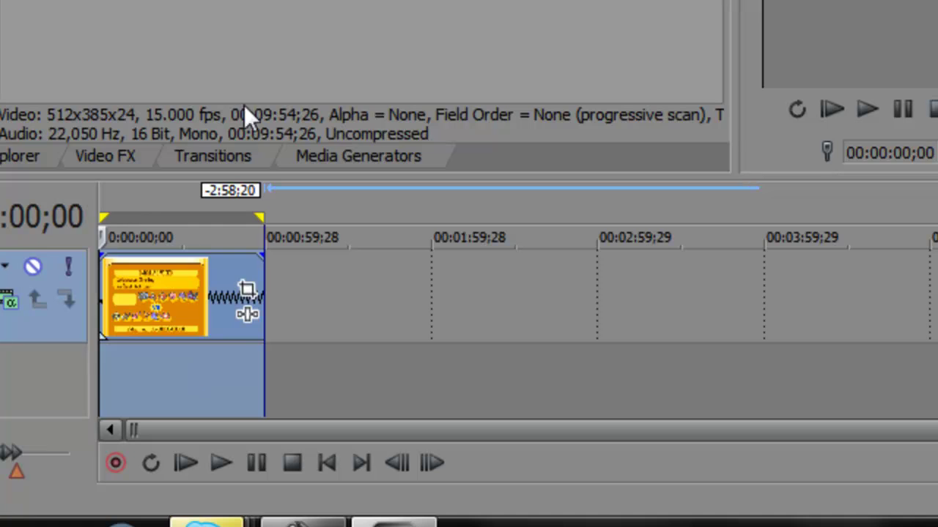
left_click(95, 150)
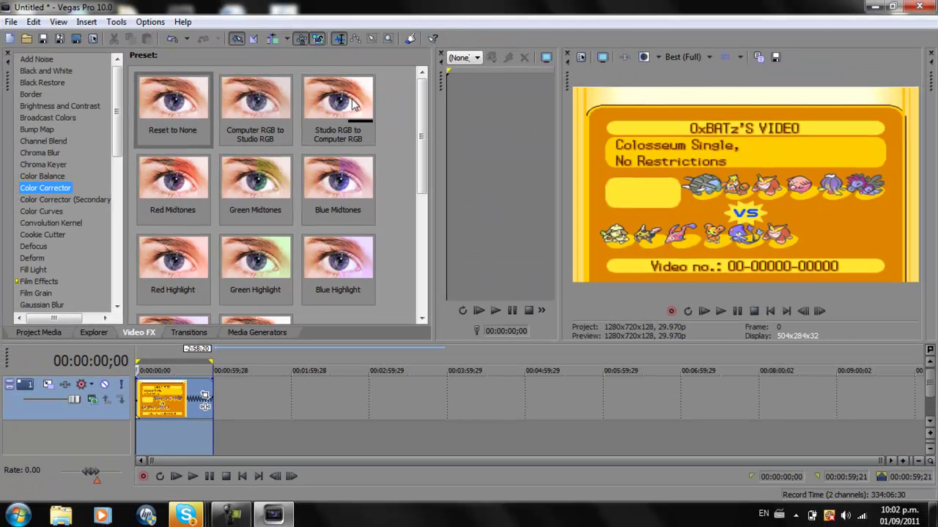
left_click_drag(339, 109, 178, 403)
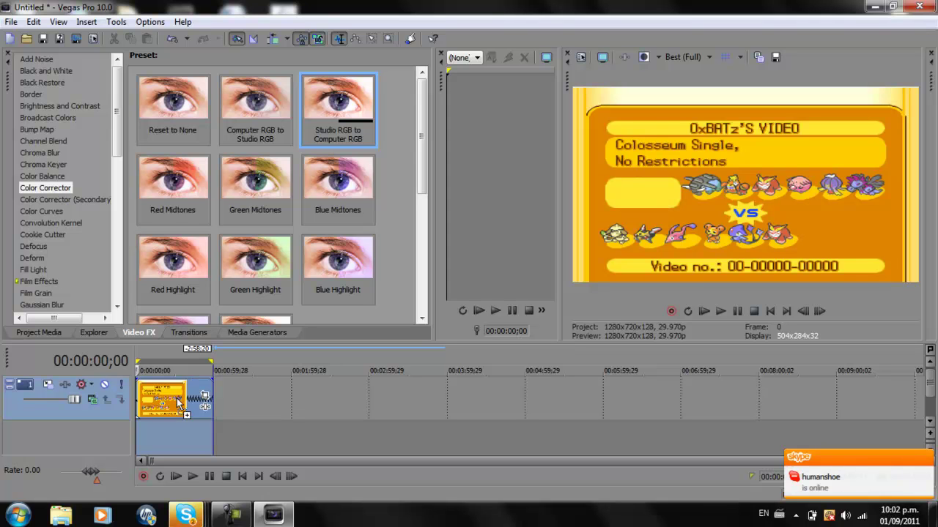
left_click_drag(178, 403, 178, 403)
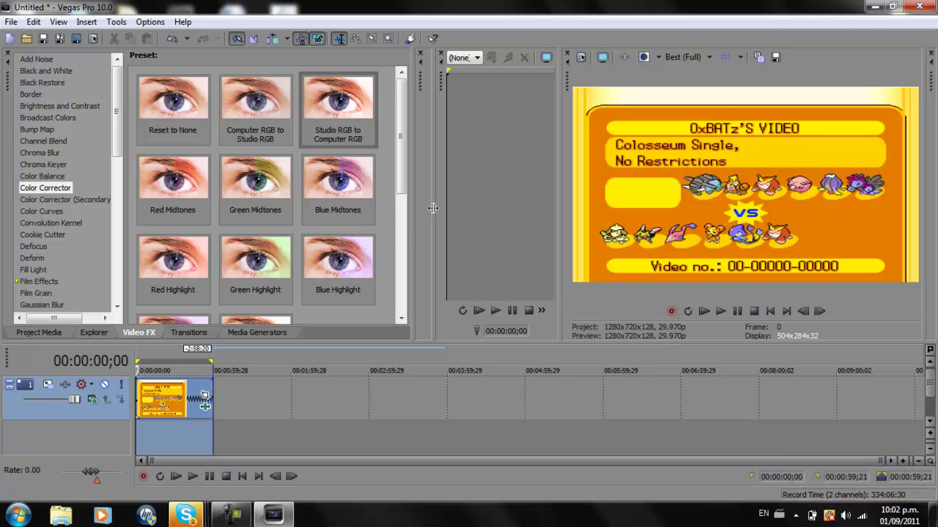
Step: Choose the HD Color Corrector preset: saturation 1.200, gamma 0.950, gain 1.264, offset -9.5
left_click_drag(434, 208, 568, 199)
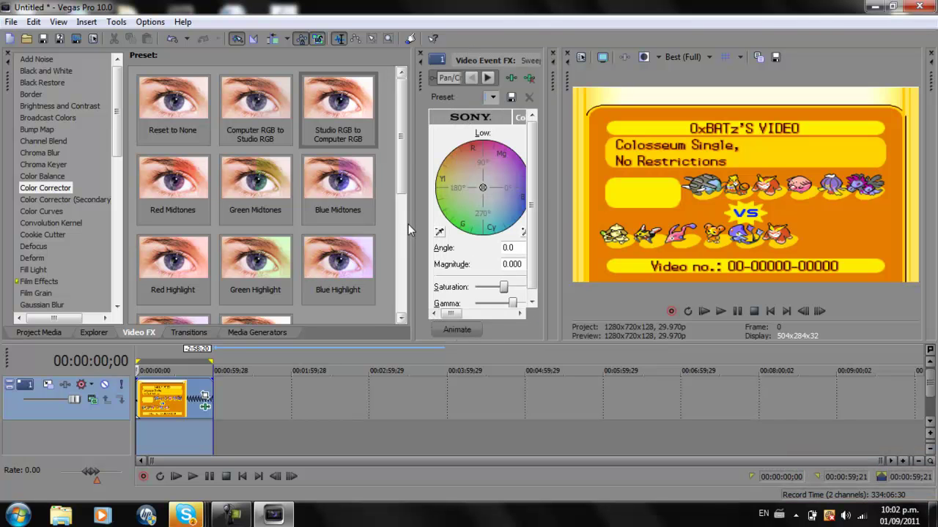
left_click_drag(413, 224, 176, 206)
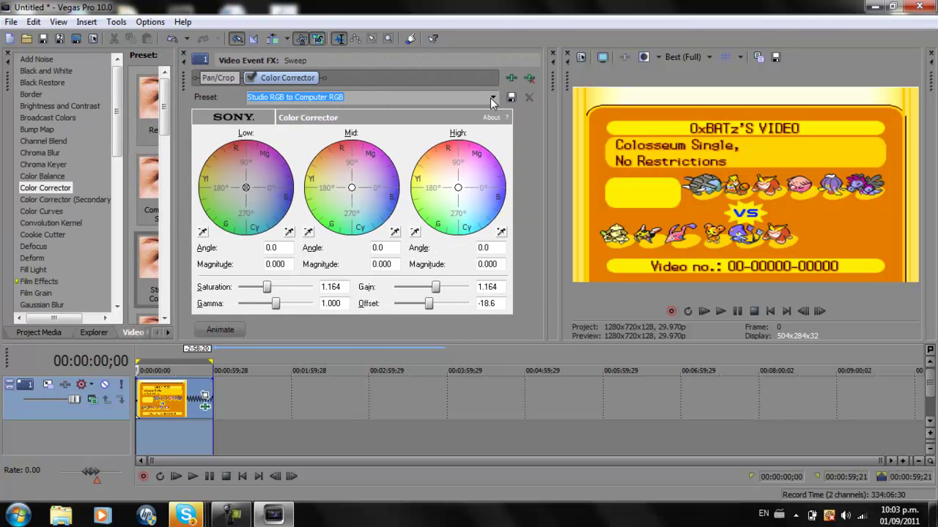
left_click(493, 99)
left_click(314, 200)
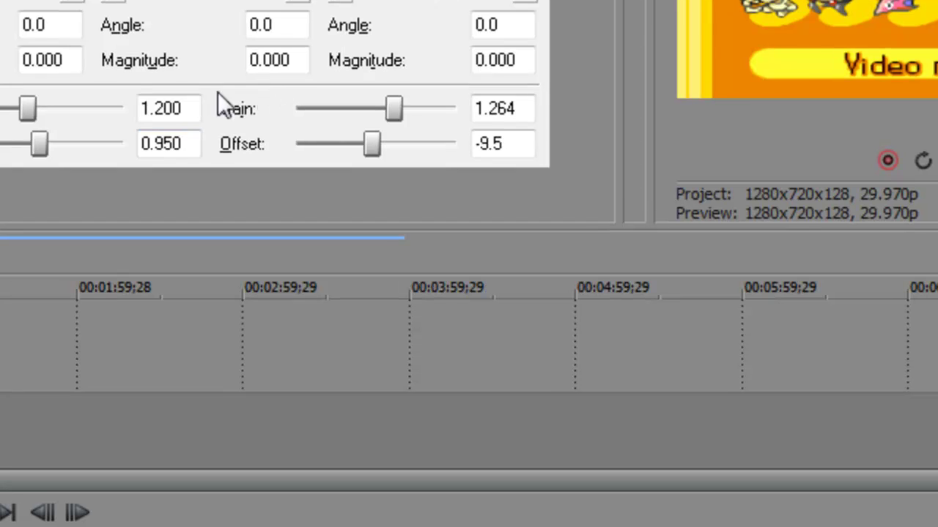
left_click_drag(193, 107, 142, 146)
left_click_drag(520, 108, 454, 110)
left_click(488, 146)
double_click(486, 145)
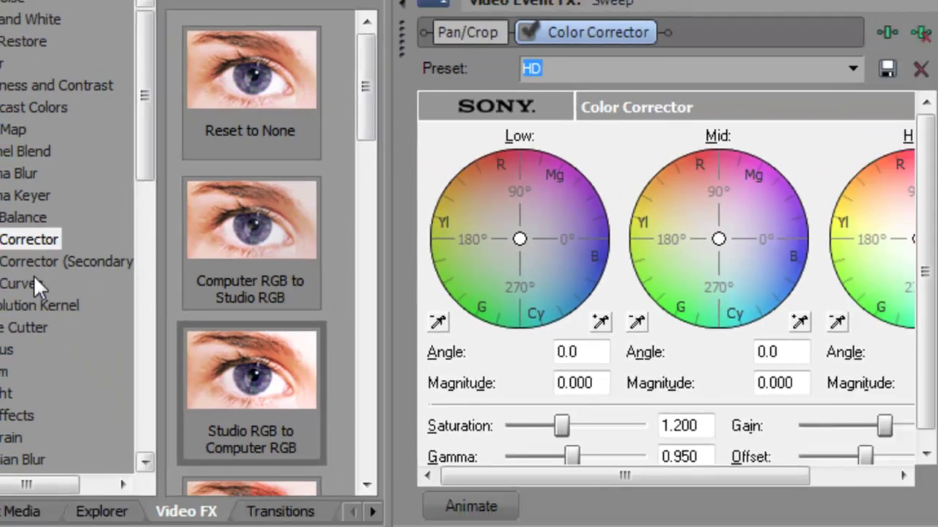
Step: Try a Color Curves effect on the clip, then remove it
left_click(20, 304)
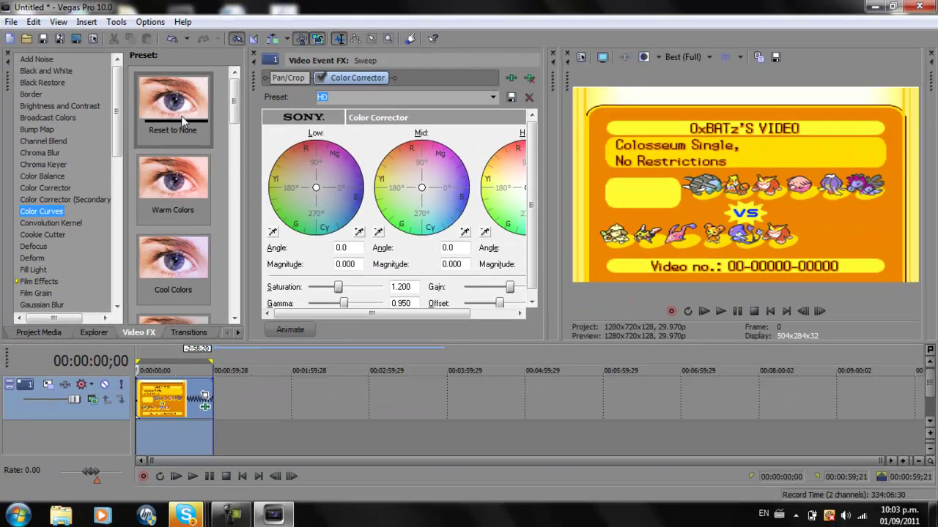
left_click_drag(181, 118, 171, 388)
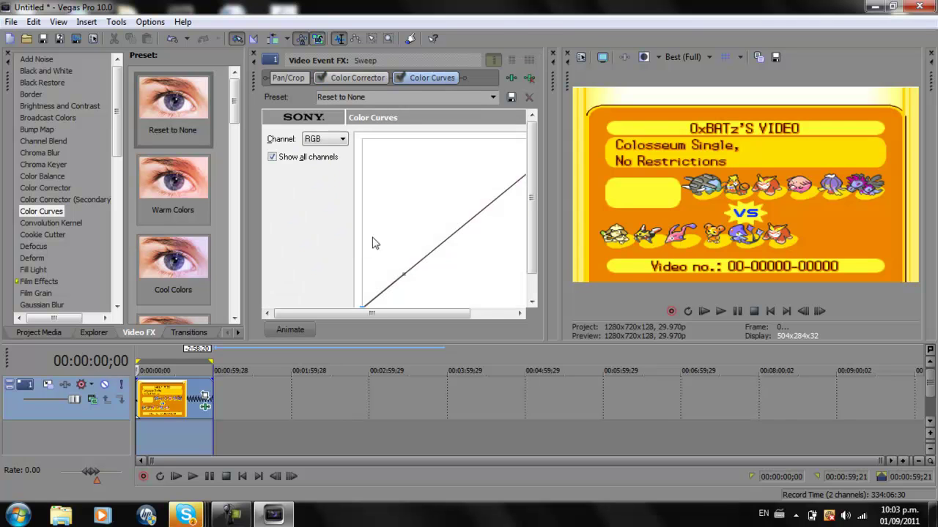
left_click_drag(400, 273, 389, 250)
left_click(529, 78)
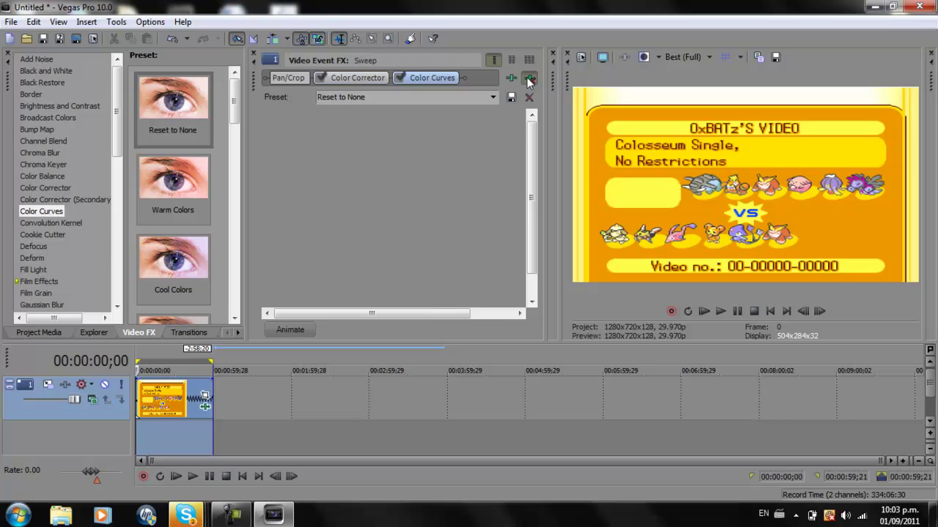
Step: Apply the Sharpen HD preset (amount 0.200) to the clip
left_click(118, 227)
left_click_drag(118, 231, 107, 267)
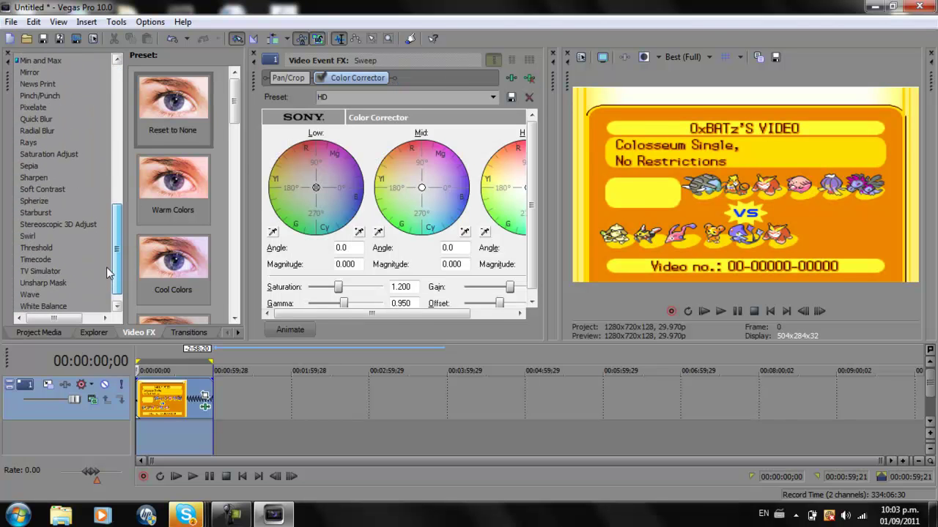
left_click(55, 177)
left_click_drag(235, 139, 236, 179)
left_click_drag(179, 183, 174, 399)
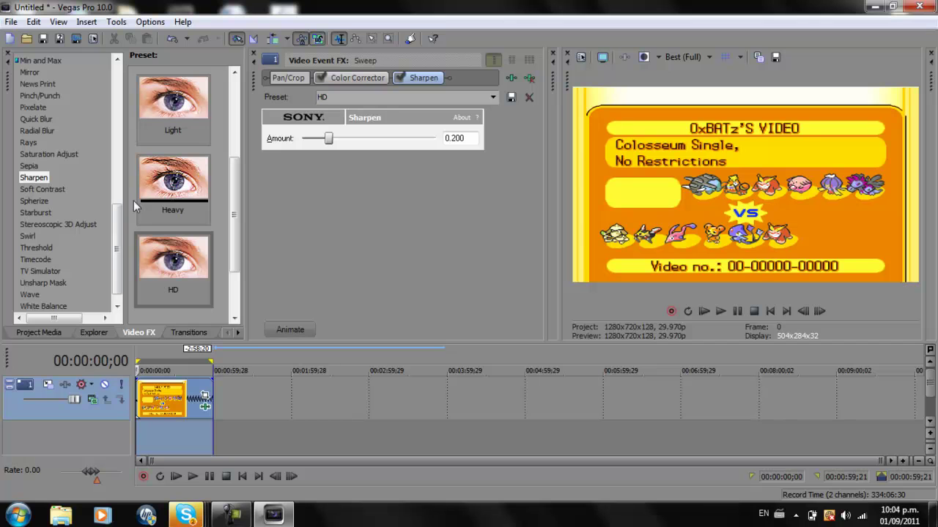
Step: Apply the HD Border preset, a solid border of size 0.010, to the clip
left_click_drag(116, 238, 126, 82)
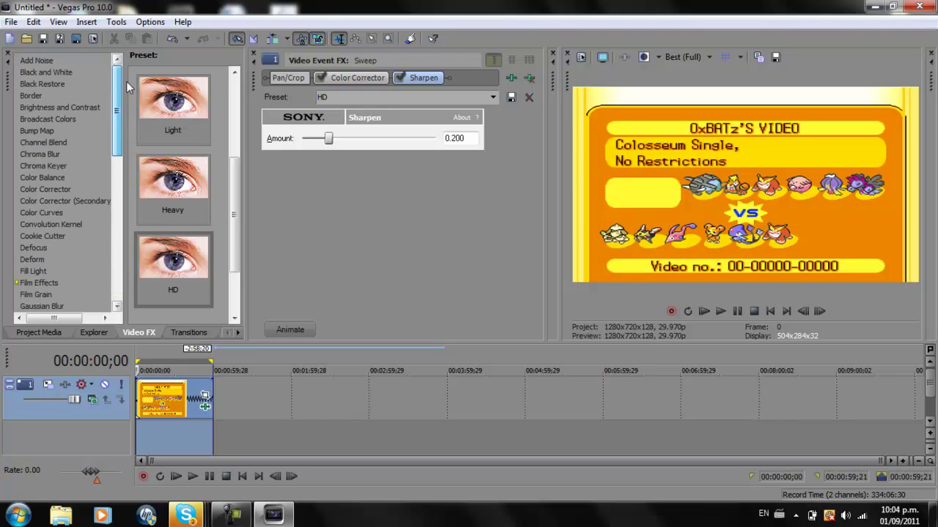
left_click(31, 95)
scroll(195, 182, "down", 2)
left_click(195, 181)
left_click_drag(233, 171, 237, 246)
left_click_drag(184, 190, 170, 403)
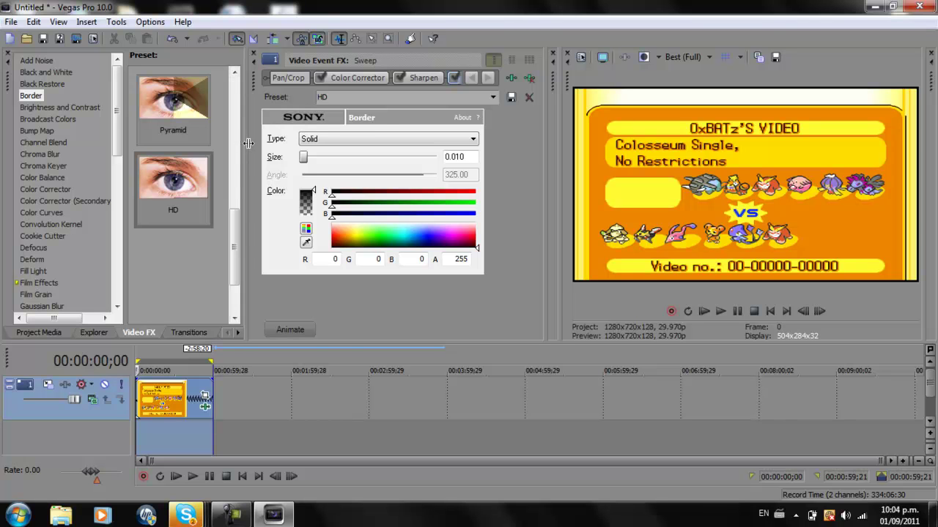
left_click_drag(244, 150, 271, 150)
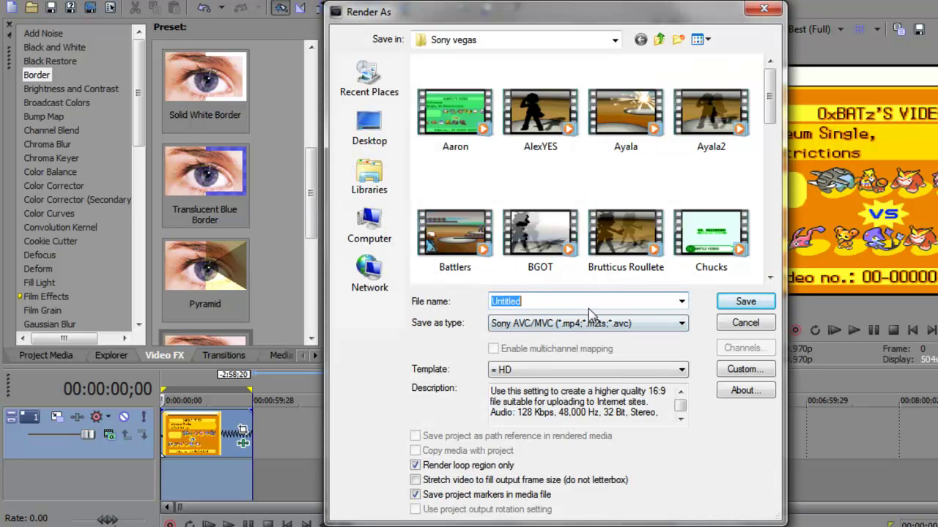
Step: Choose Sony AVC/MVC as the render format and open its Custom settings for the HD template
left_click(592, 326)
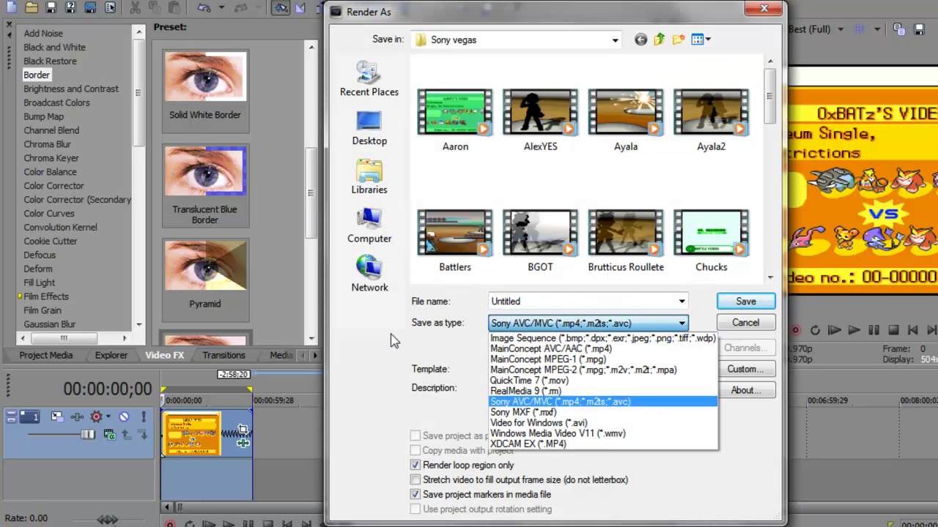
left_click(539, 403)
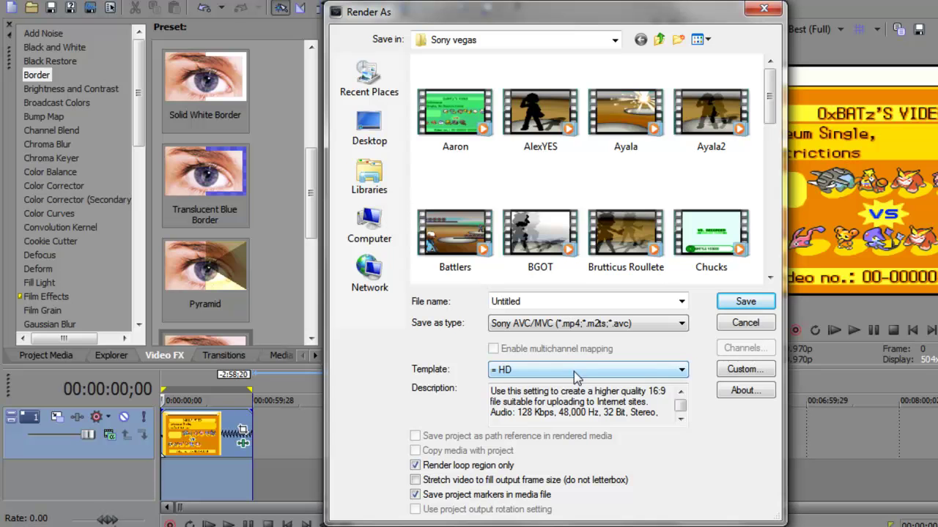
left_click(739, 372)
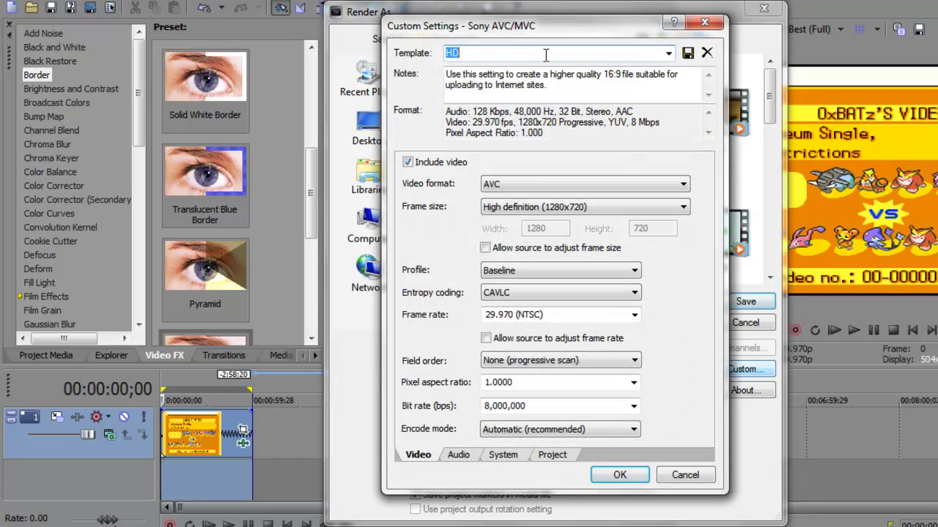
left_click(669, 56)
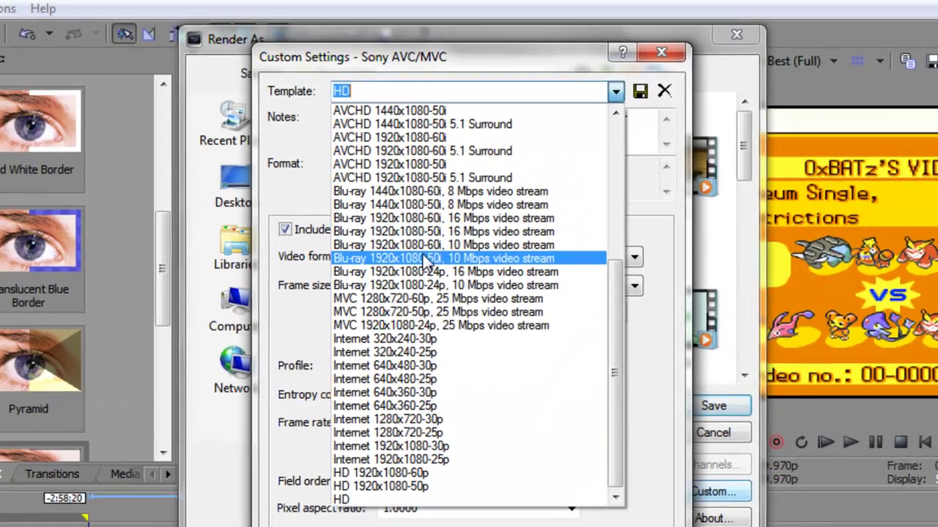
left_click(422, 258)
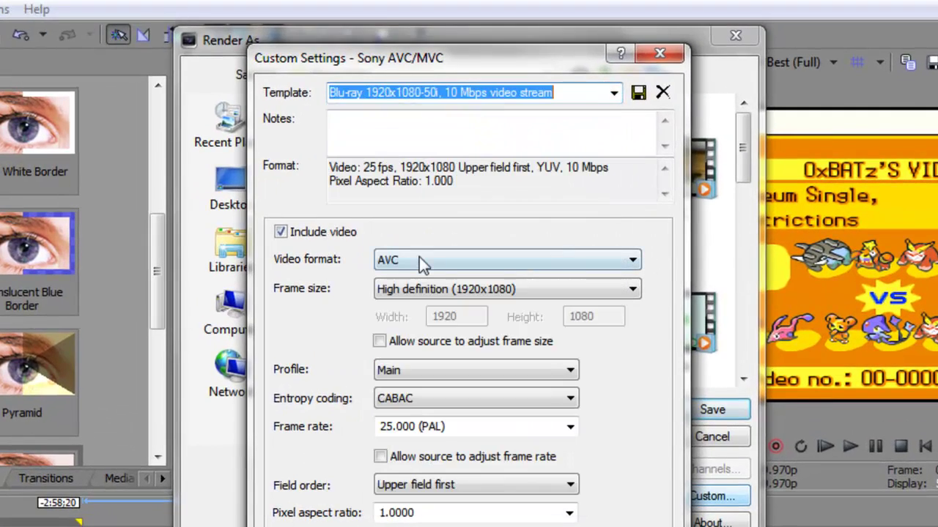
left_click(612, 93)
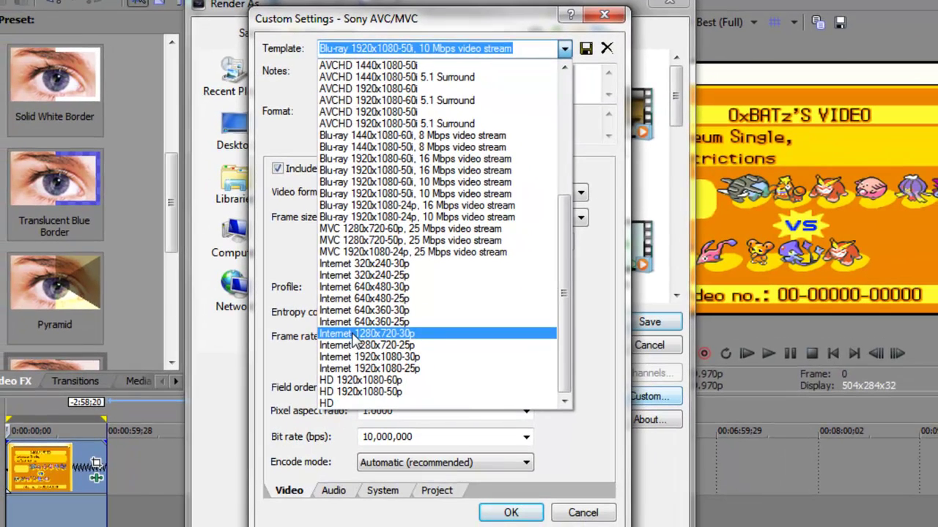
left_click(370, 425)
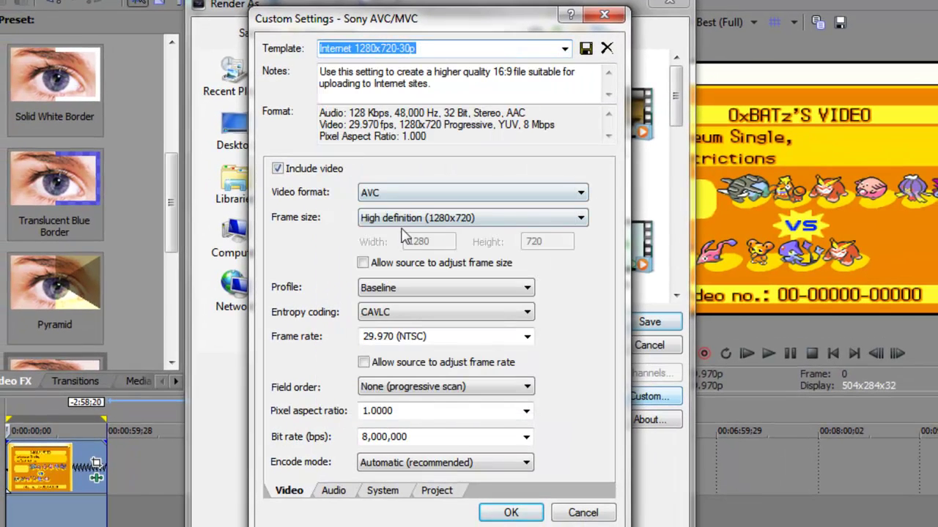
left_click(401, 195)
left_click(399, 200)
left_click(426, 218)
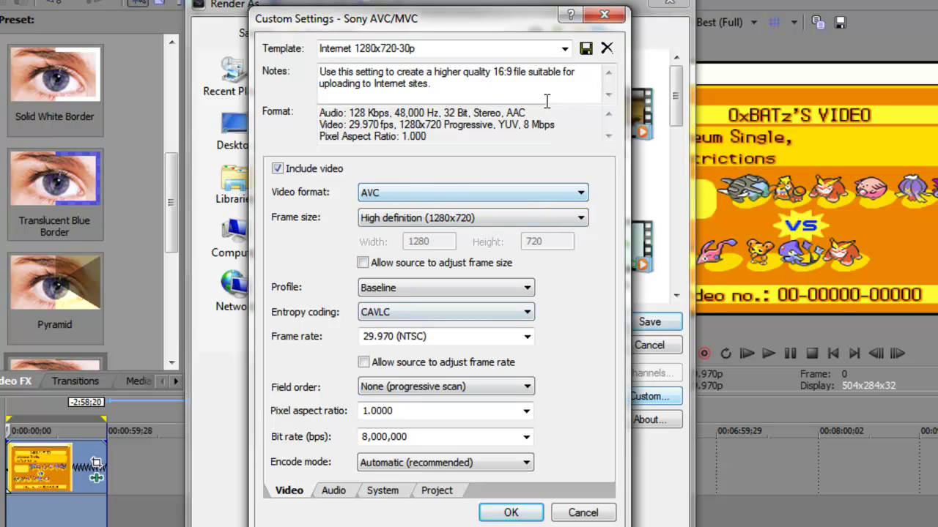
left_click(564, 49)
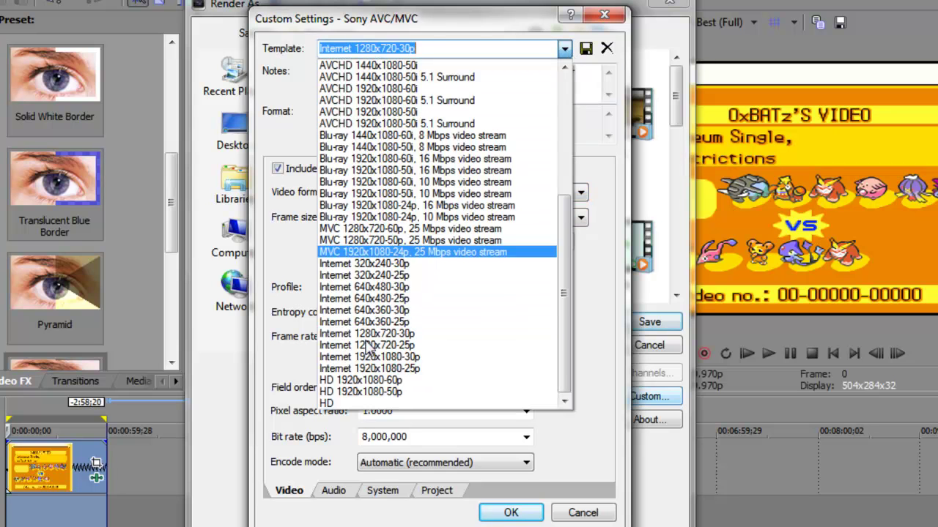
left_click(328, 403)
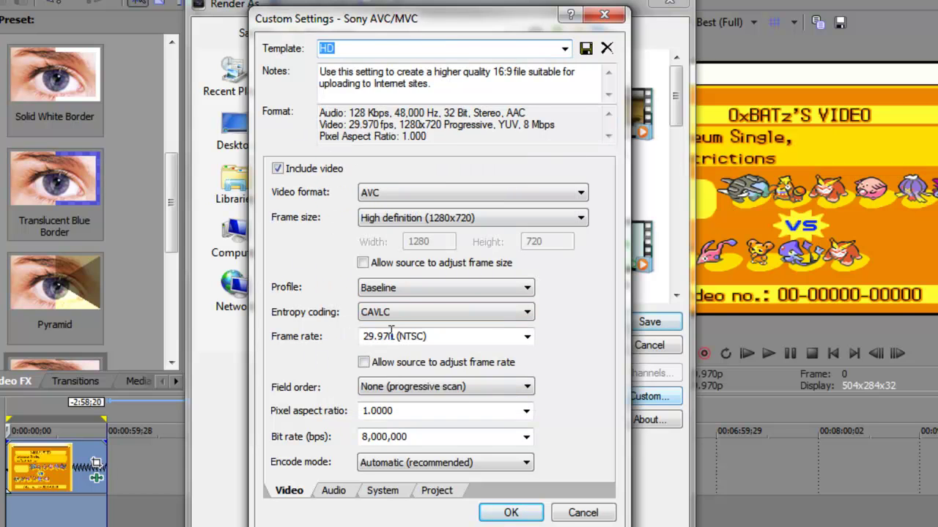
Step: Uncheck Include audio so the render has no audio track
left_click(339, 492)
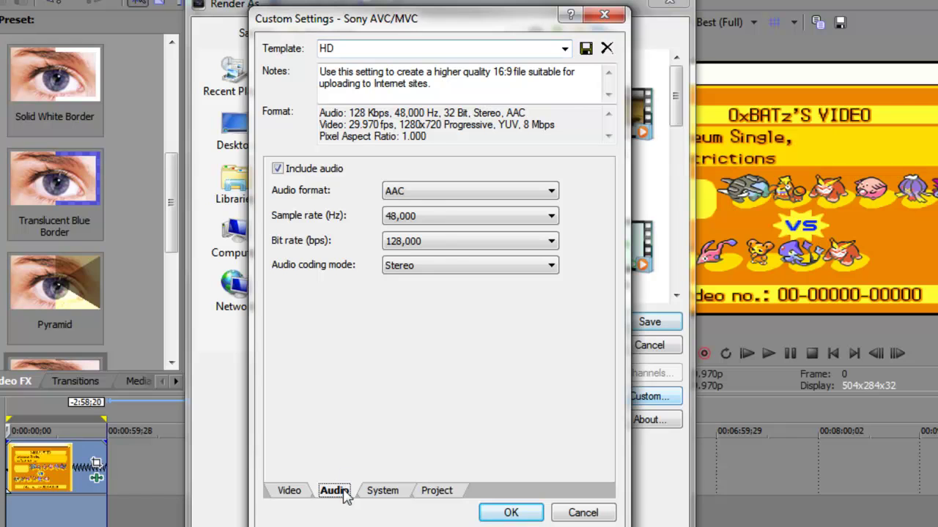
left_click(280, 168)
left_click(283, 169)
left_click(282, 168)
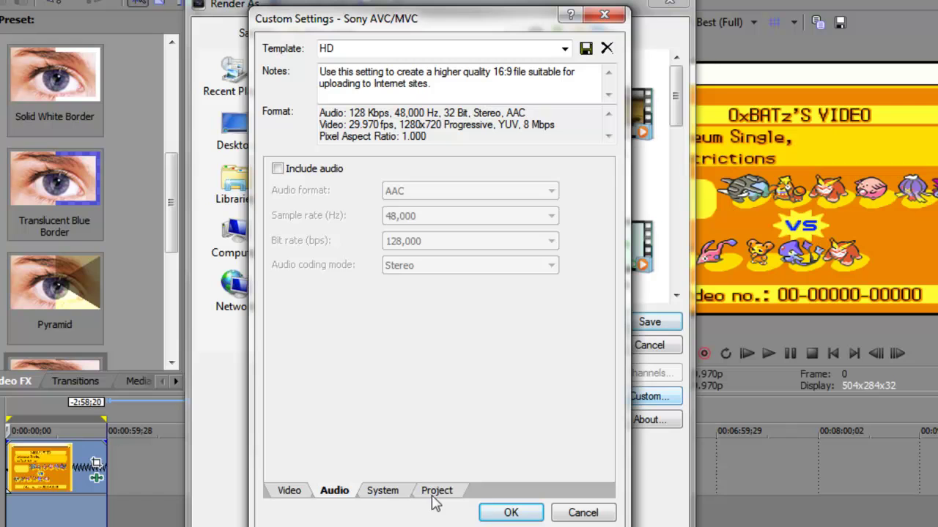
Step: Set the project's video rendering quality to Best, leaving stereoscopic 3D mode unchanged
left_click(437, 493)
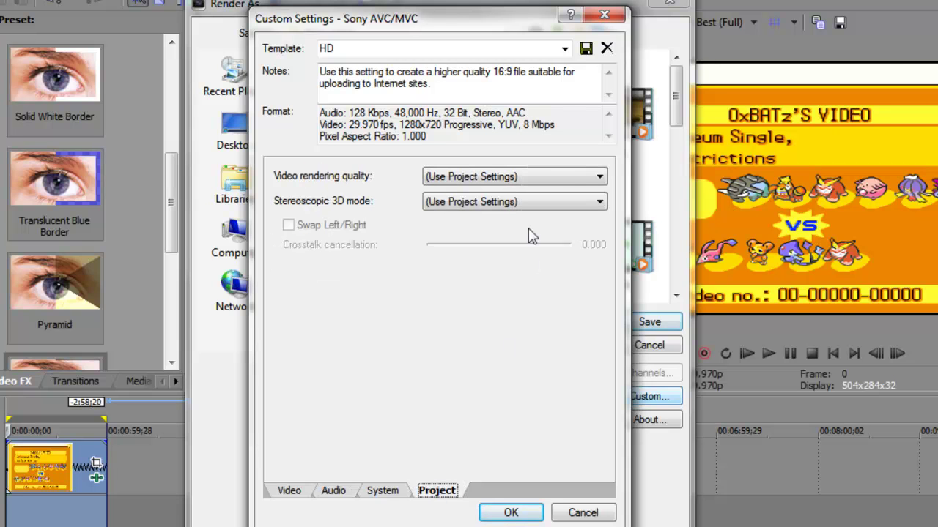
left_click(521, 177)
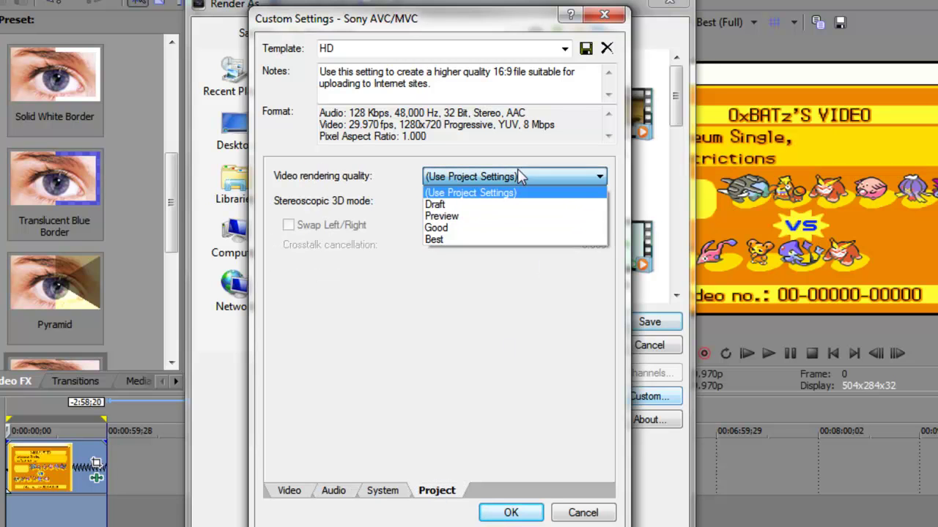
left_click(458, 242)
left_click(484, 203)
left_click(483, 204)
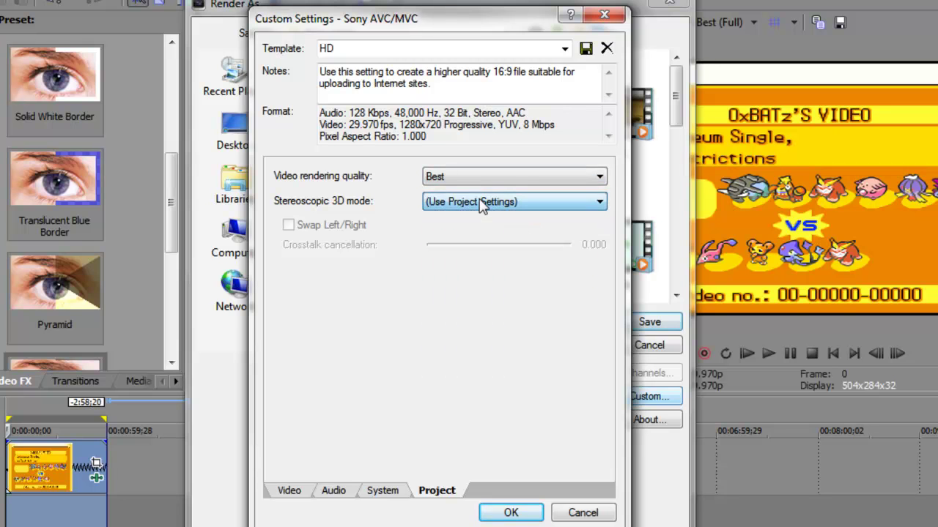
Step: Keep CAVLC entropy coding and automatic encode mode, then confirm the custom settings
left_click(274, 489)
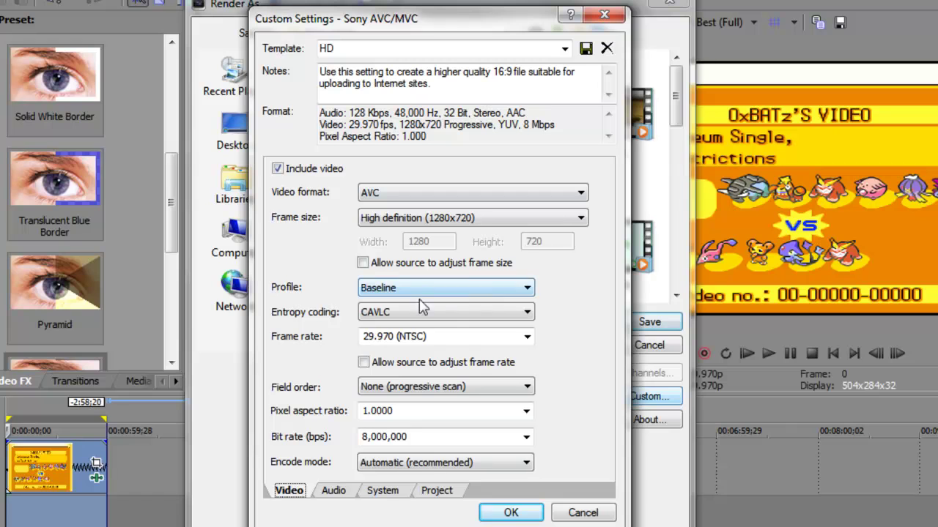
left_click(381, 313)
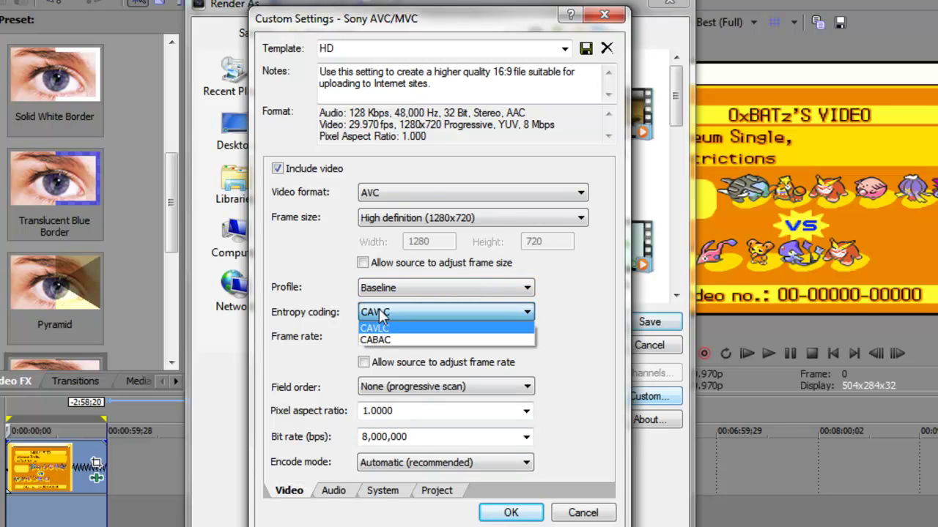
left_click(379, 329)
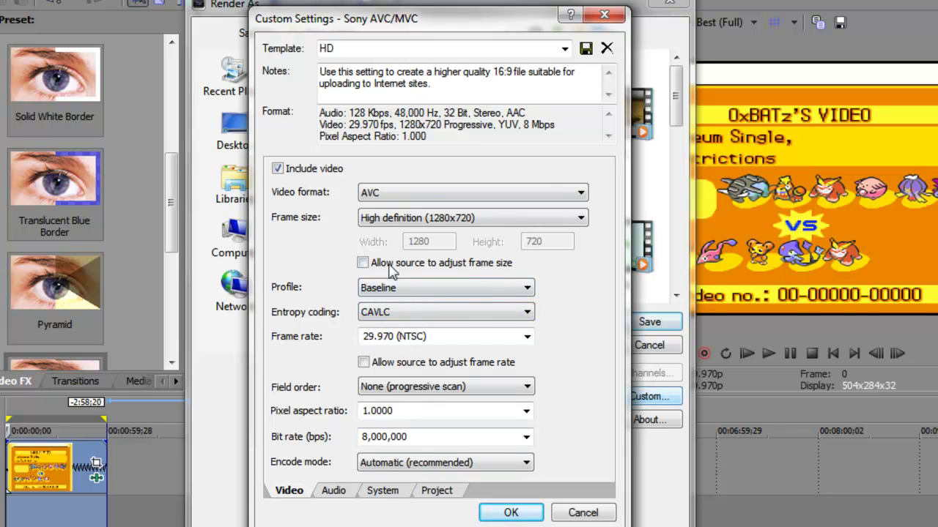
left_click(407, 463)
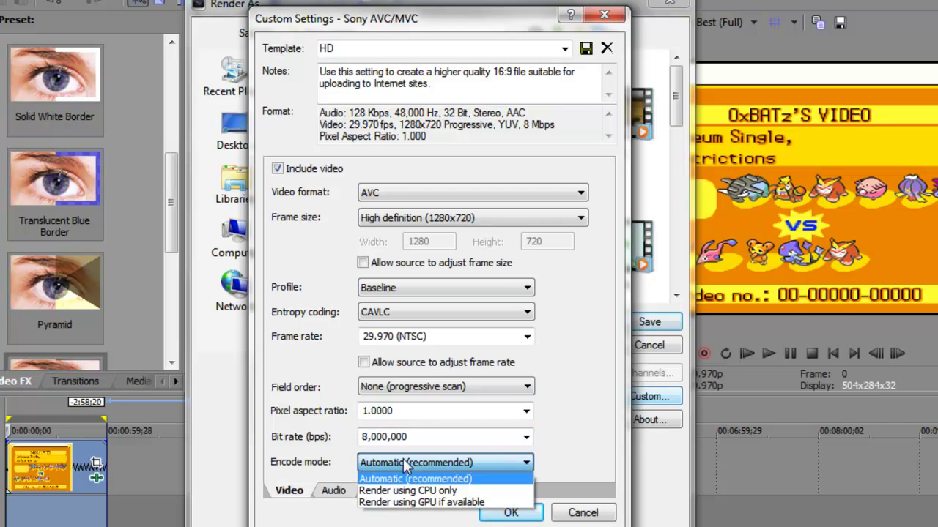
left_click(414, 466)
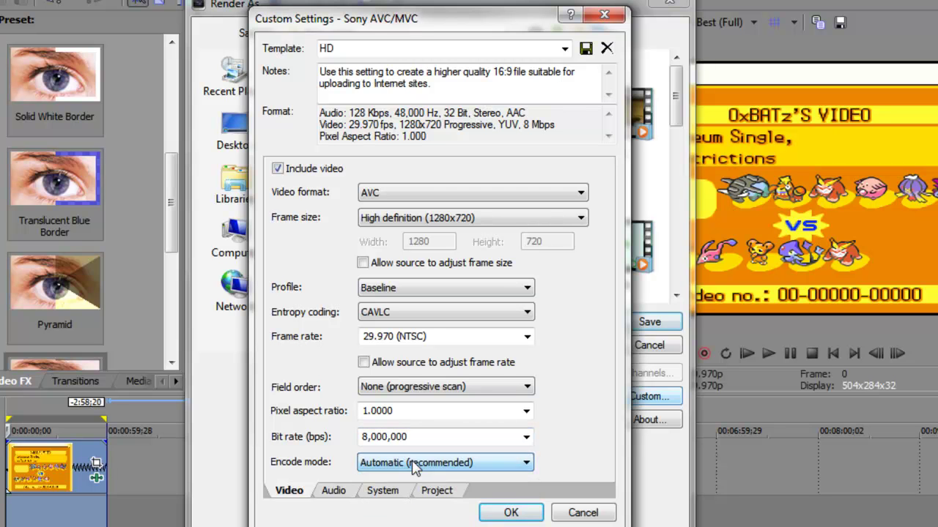
left_click(517, 513)
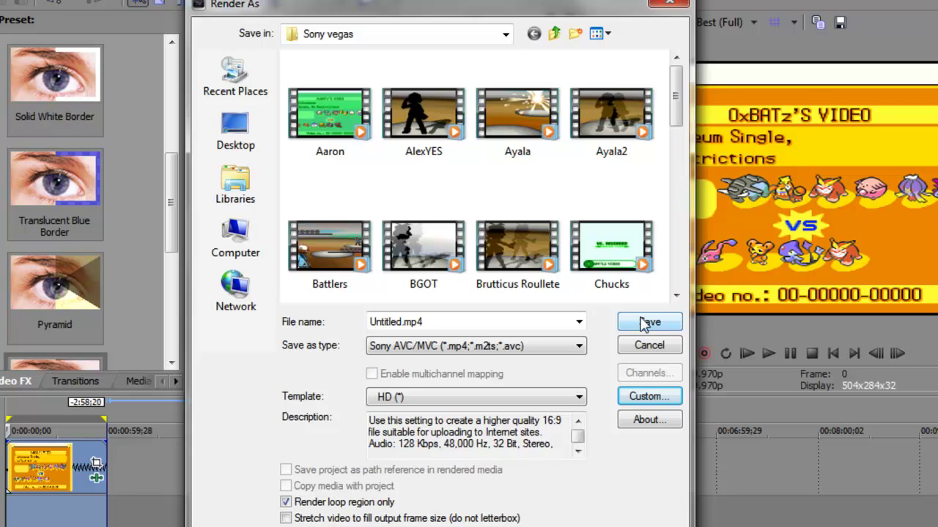
Step: Render the project to Untitled.mp4 in the Sony vegas folder
left_click(644, 325)
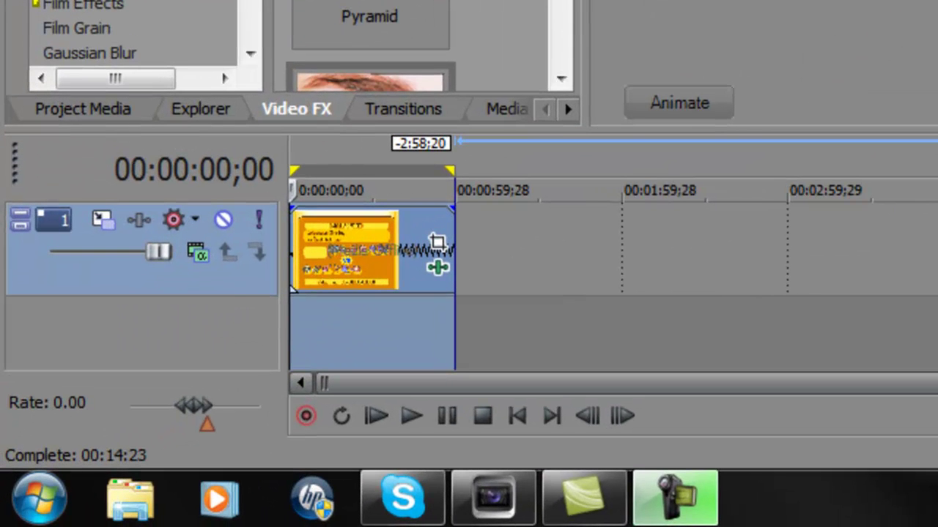
Step: Minimise Vegas, open the Sony vegas desktop folder and select the rendered Untitled video
key("super+Down")
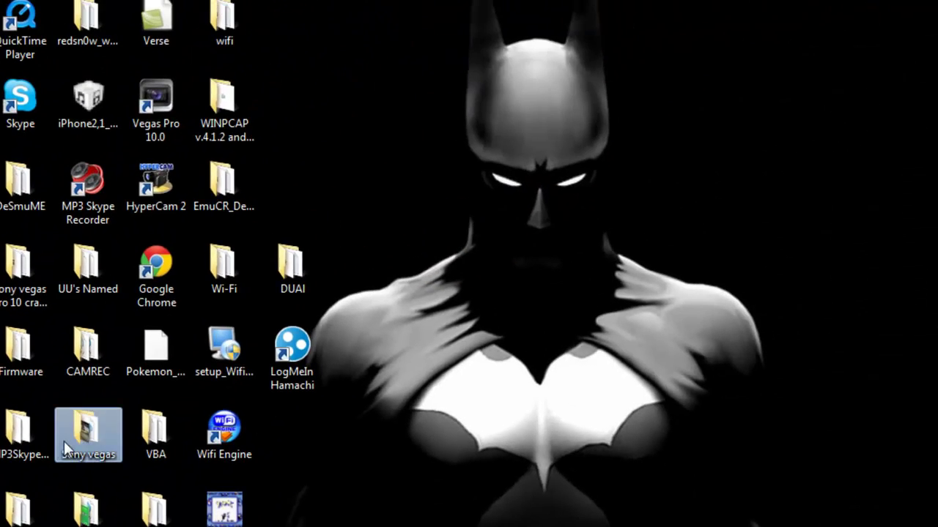
double_click(63, 441)
scroll(809, 293, "down", 1)
scroll(808, 293, "down", 5)
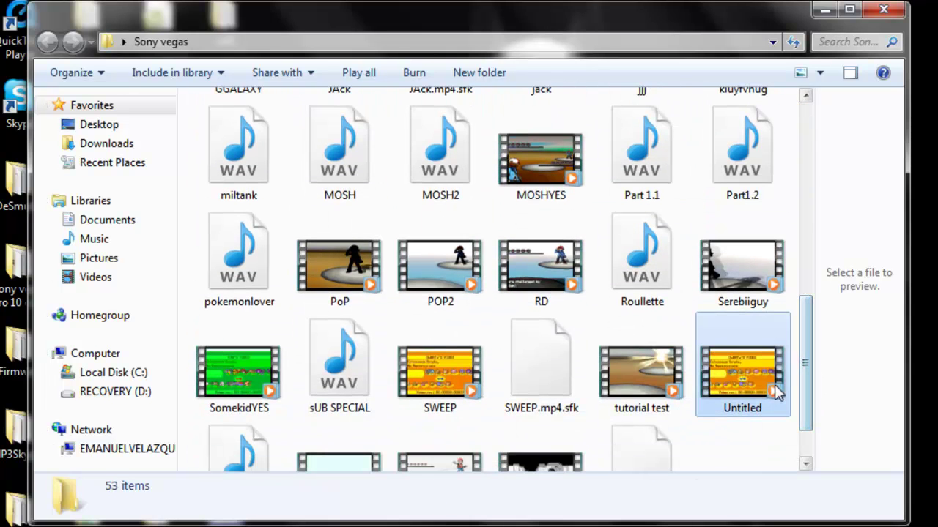
left_click(777, 392)
Step: Play the rendered Untitled video in Windows Media Player
left_click(159, 73)
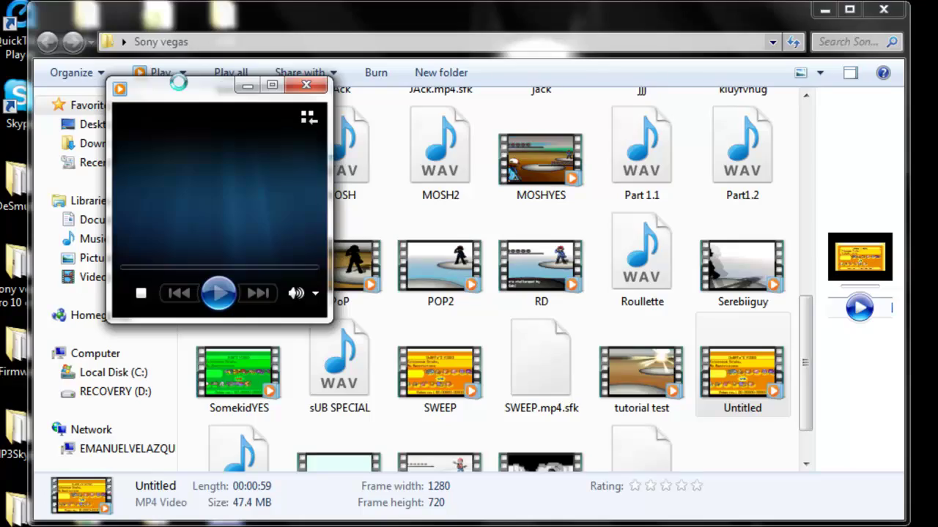